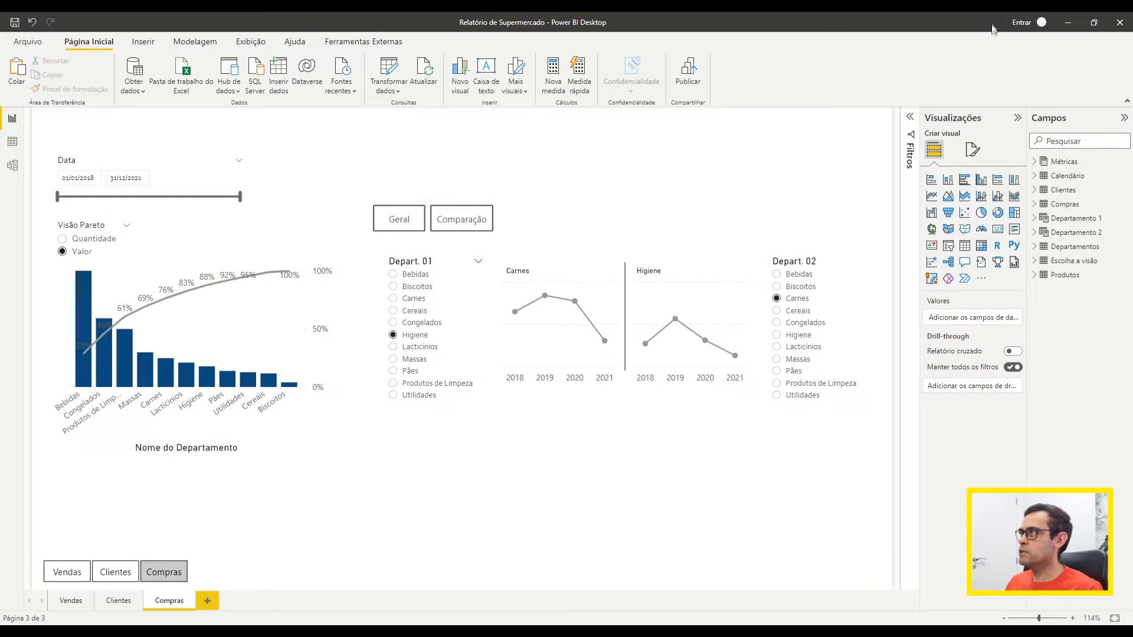
Step: Sign in to the Power BI account with the organisational e-mail address and the account password
{"action": "left_click", "coordinate": [1026, 25]}
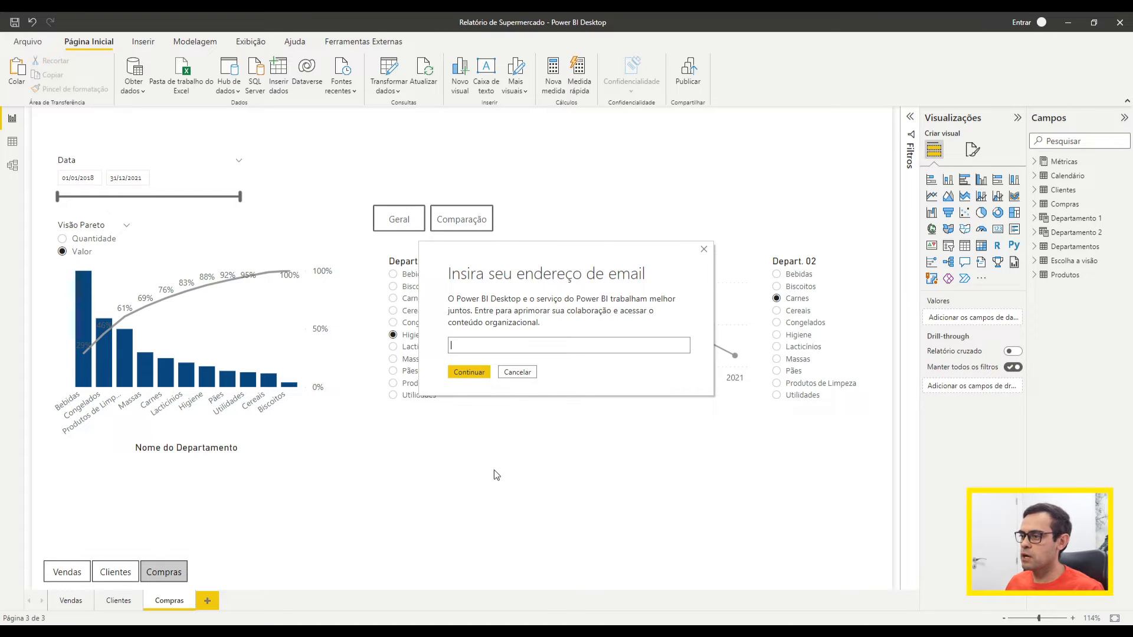
{"action": "left_click", "coordinate": [491, 346]}
{"action": "key", "text": "ctrl+v"}
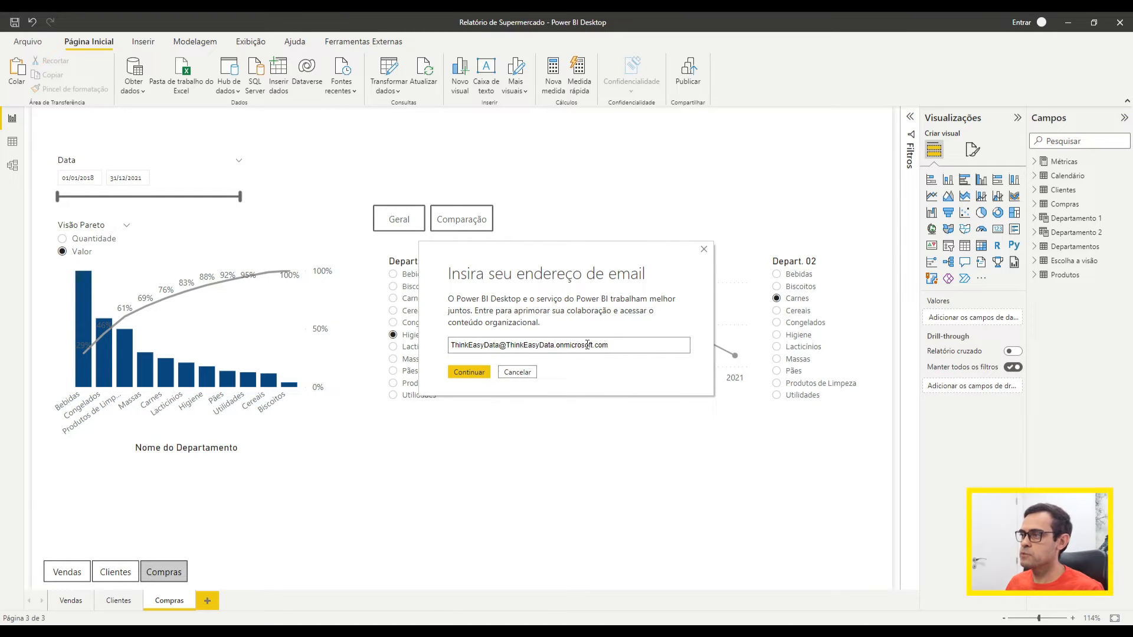
{"action": "left_click_drag", "start_coordinate": [555, 345], "coordinate": [505, 346]}
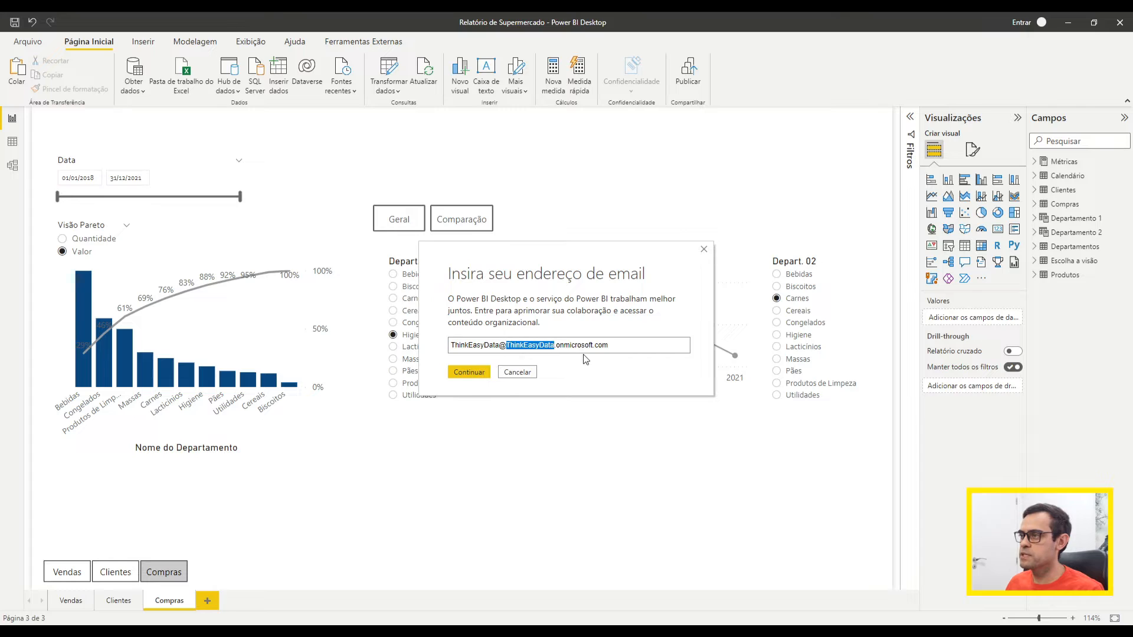
{"action": "left_click", "coordinate": [517, 371]}
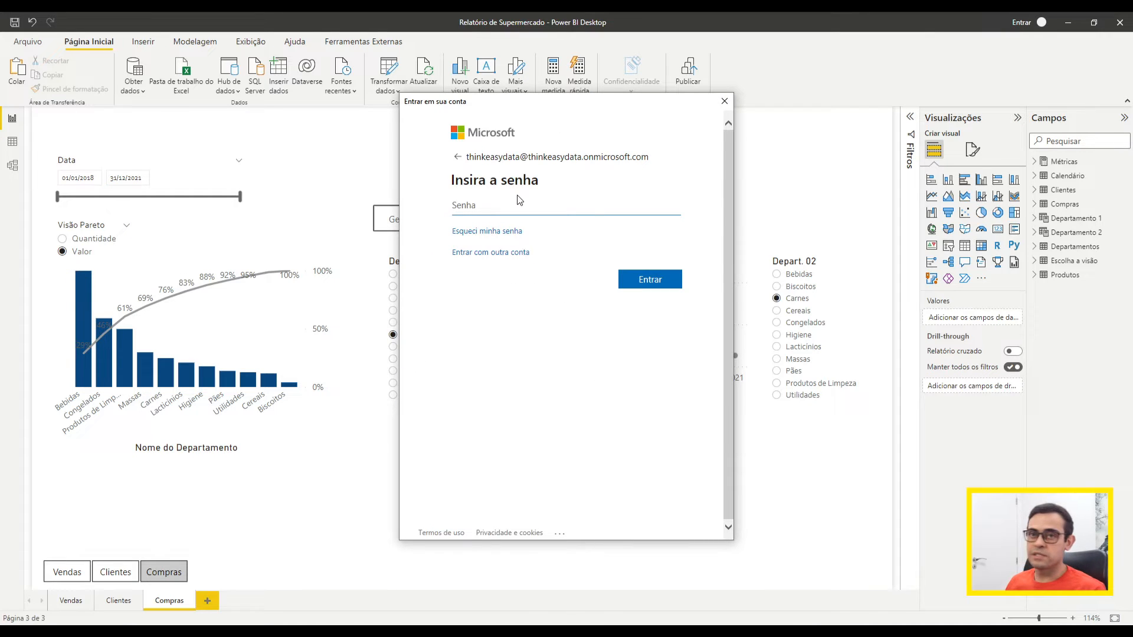
{"action": "left_click", "coordinate": [419, 634]}
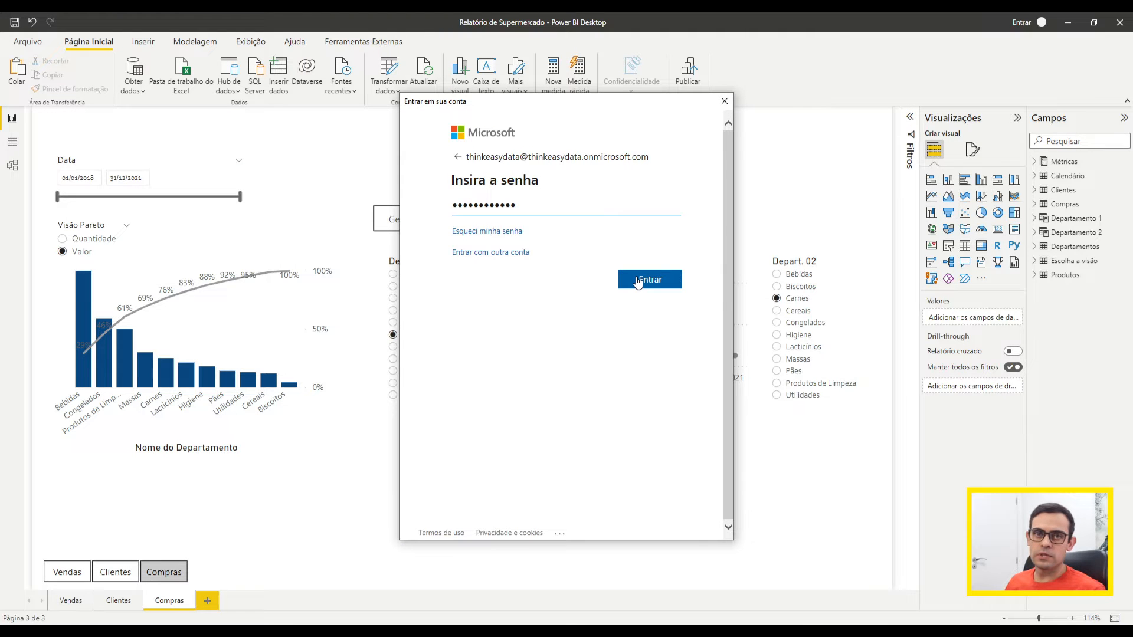
{"action": "left_click", "coordinate": [638, 280]}
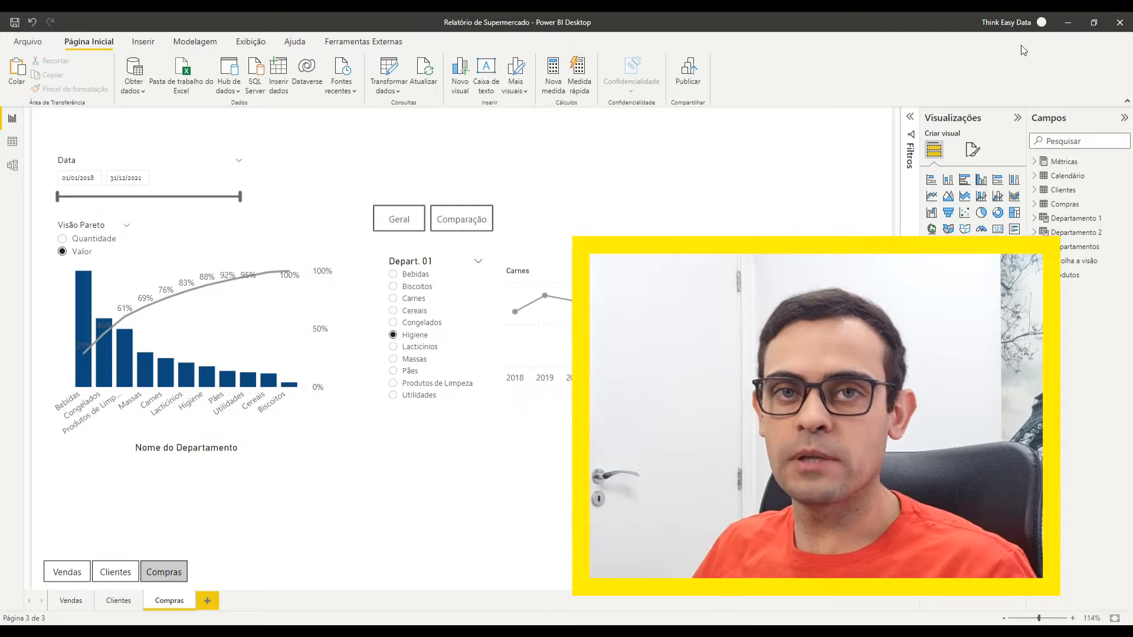
Step: From the Vendas page, save the report's changes and publish it to Meu workspace
{"action": "left_click", "coordinate": [79, 564]}
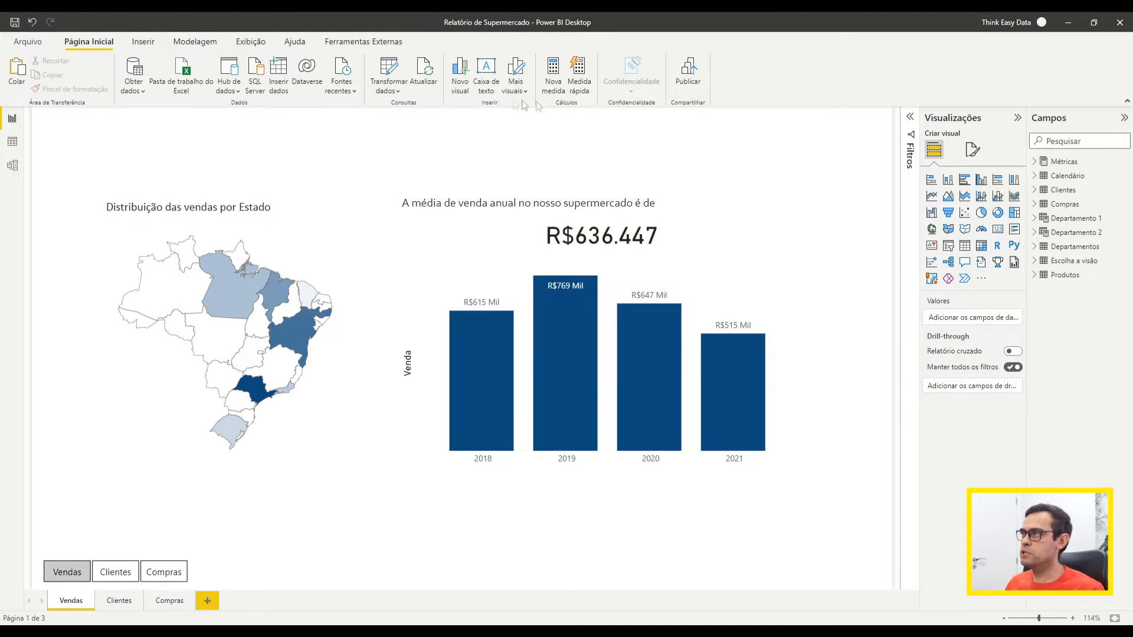
{"action": "left_click", "coordinate": [693, 87]}
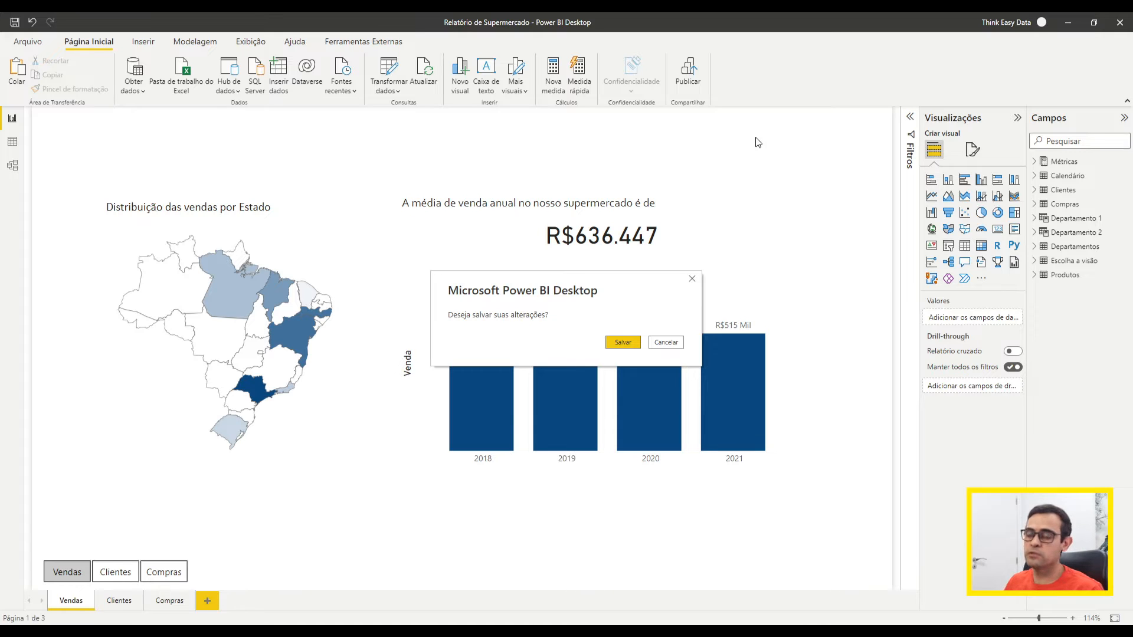
{"action": "left_click", "coordinate": [634, 347]}
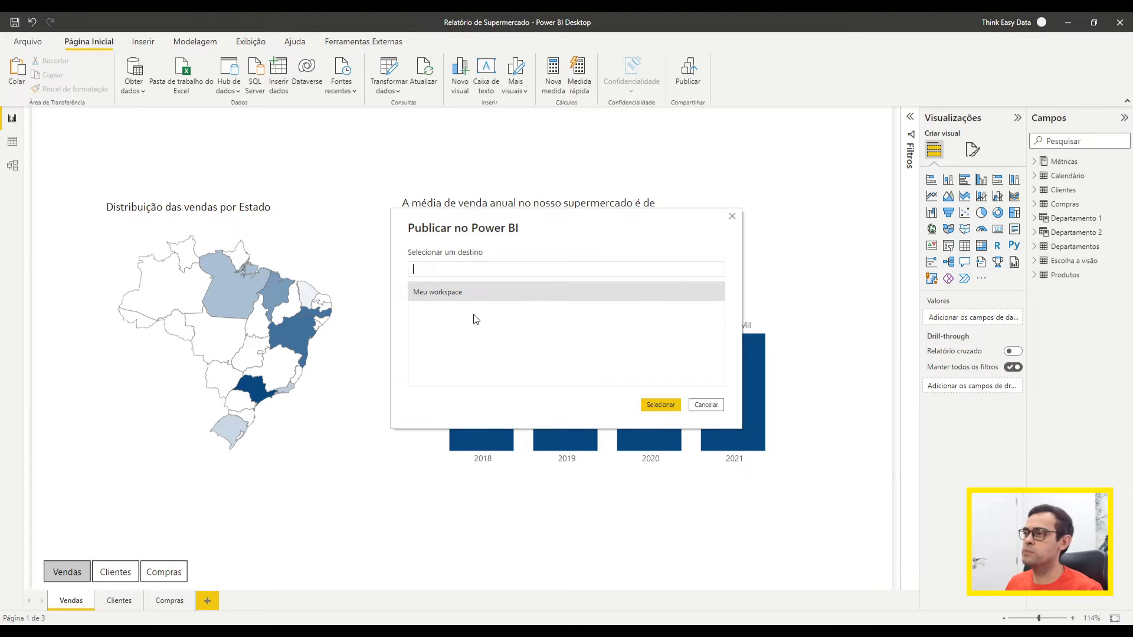
{"action": "left_click", "coordinate": [449, 291]}
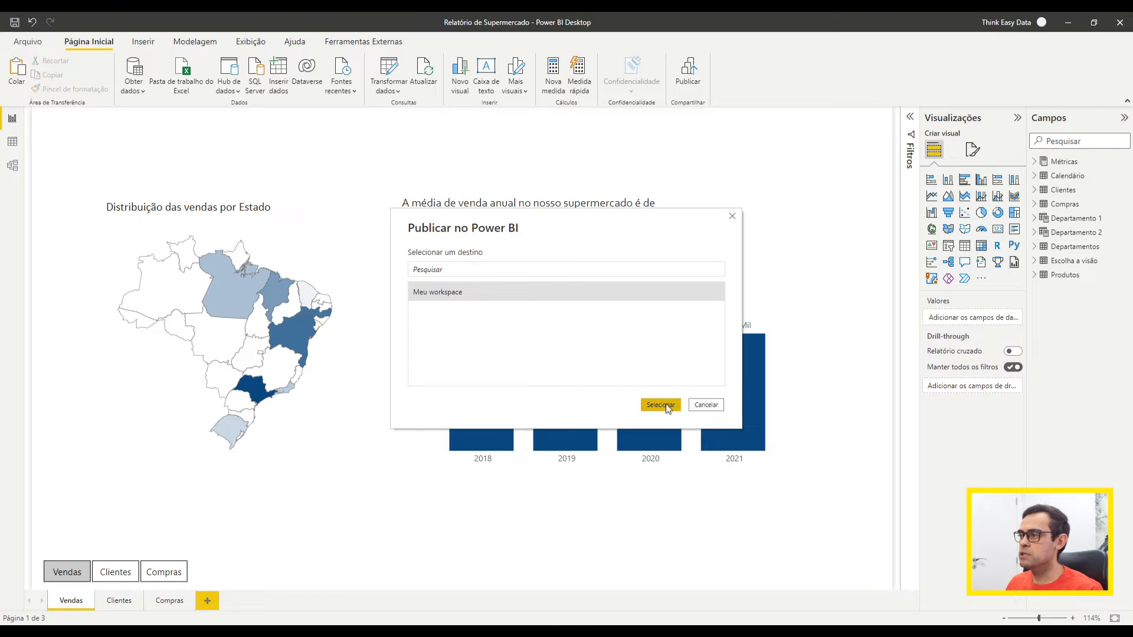
{"action": "double_click", "coordinate": [459, 293]}
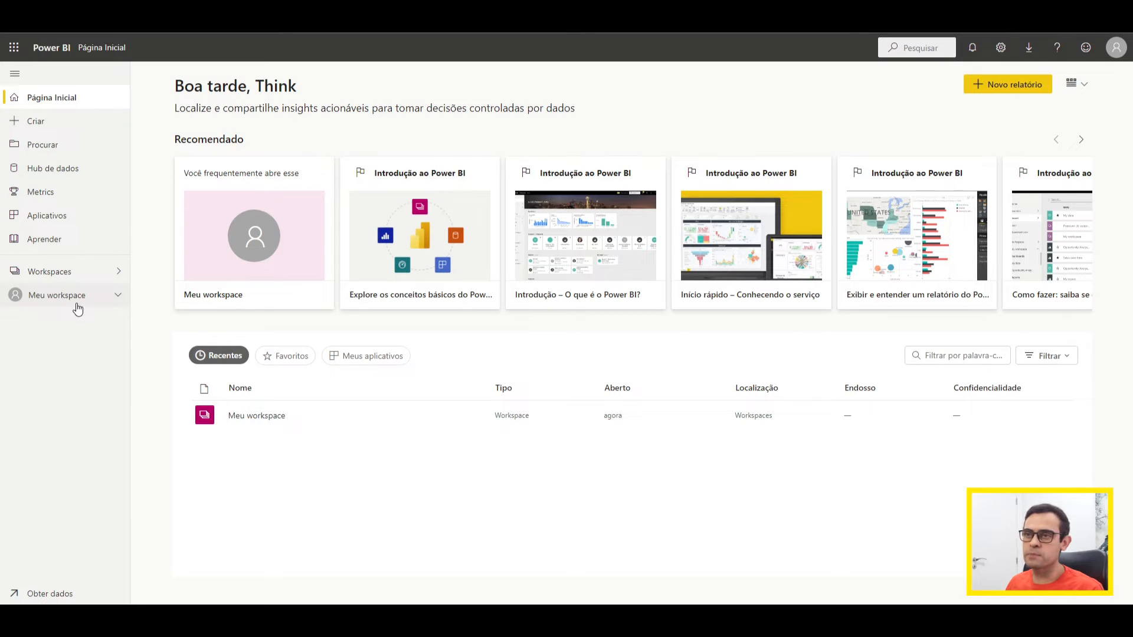
Step: In the Power BI service, open Meu workspace and review its content and its datasets and dataflows
{"action": "left_click", "coordinate": [75, 301]}
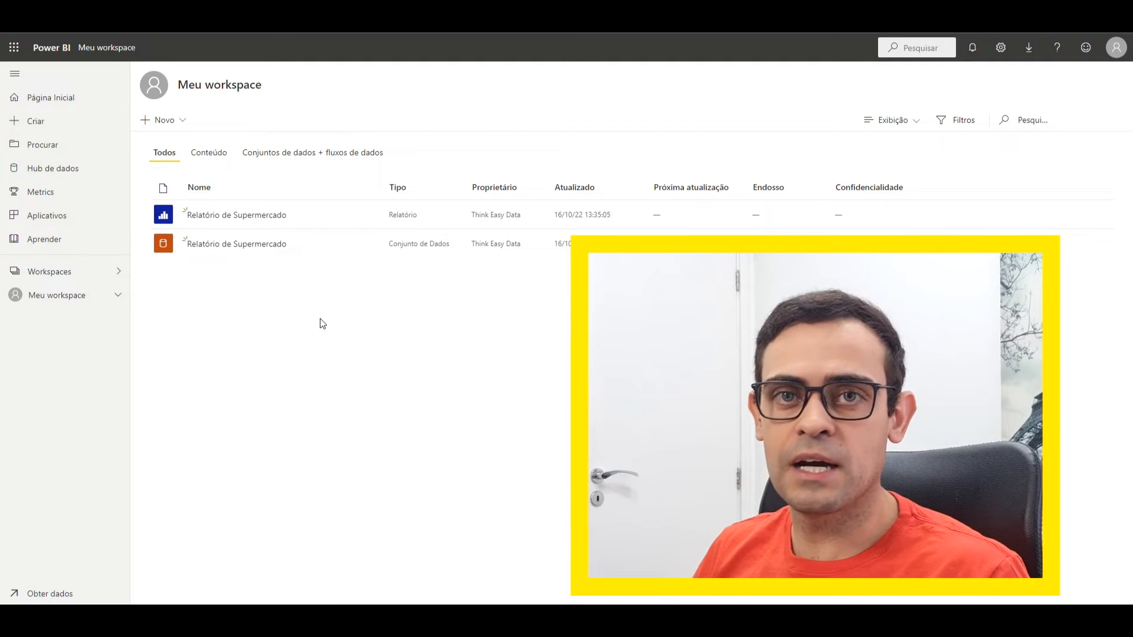
{"action": "mouse_move", "coordinate": [168, 253]}
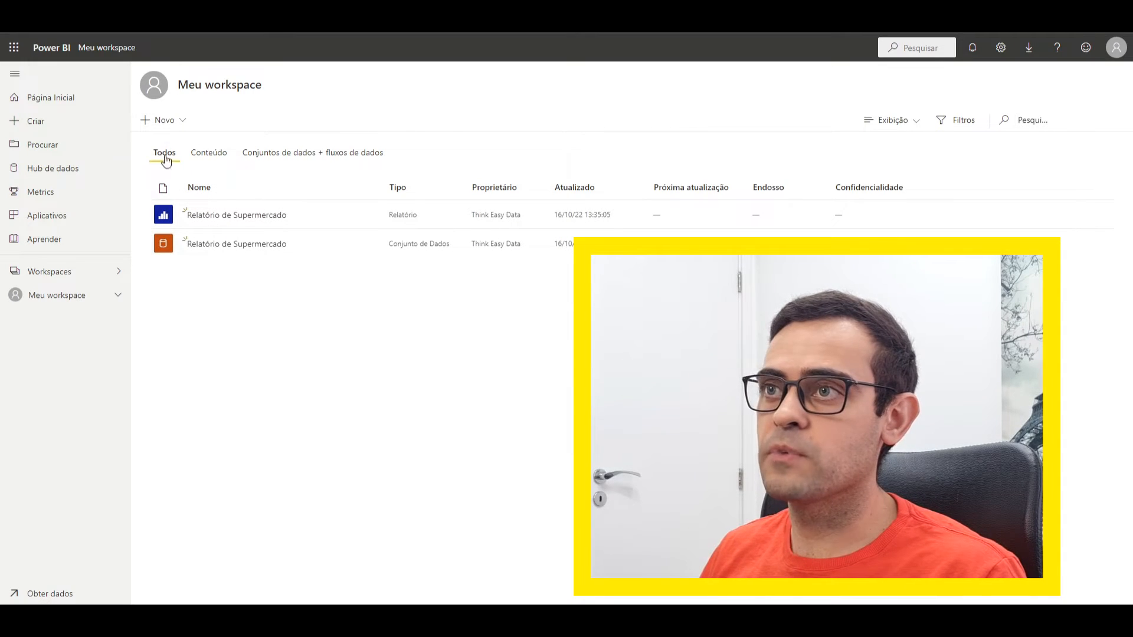
{"action": "left_click", "coordinate": [207, 155]}
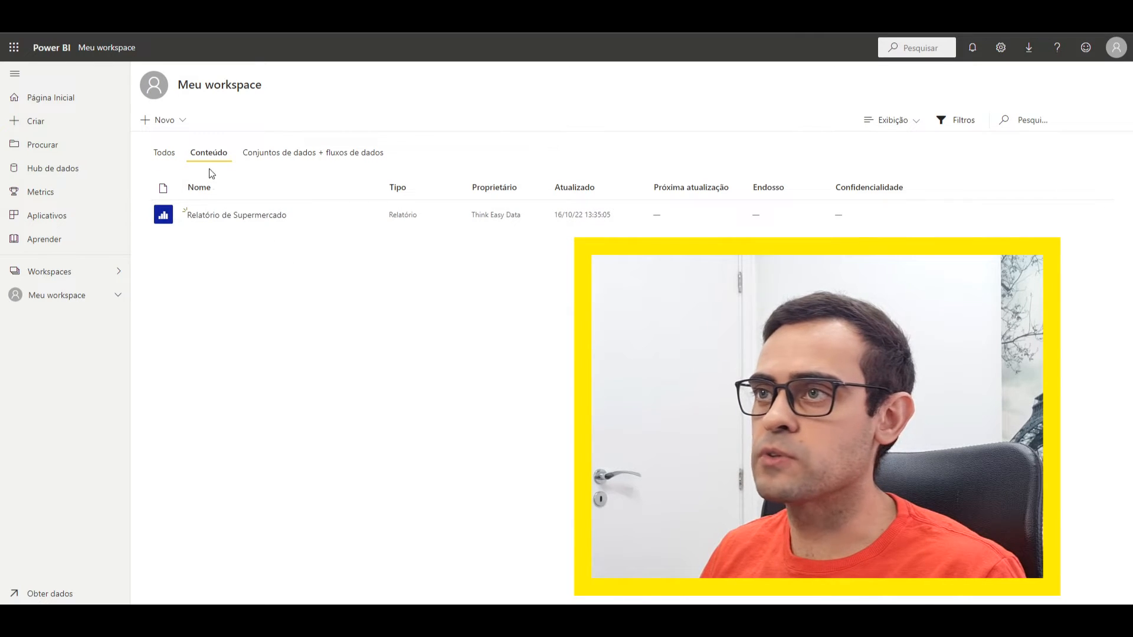
{"action": "left_click", "coordinate": [285, 155]}
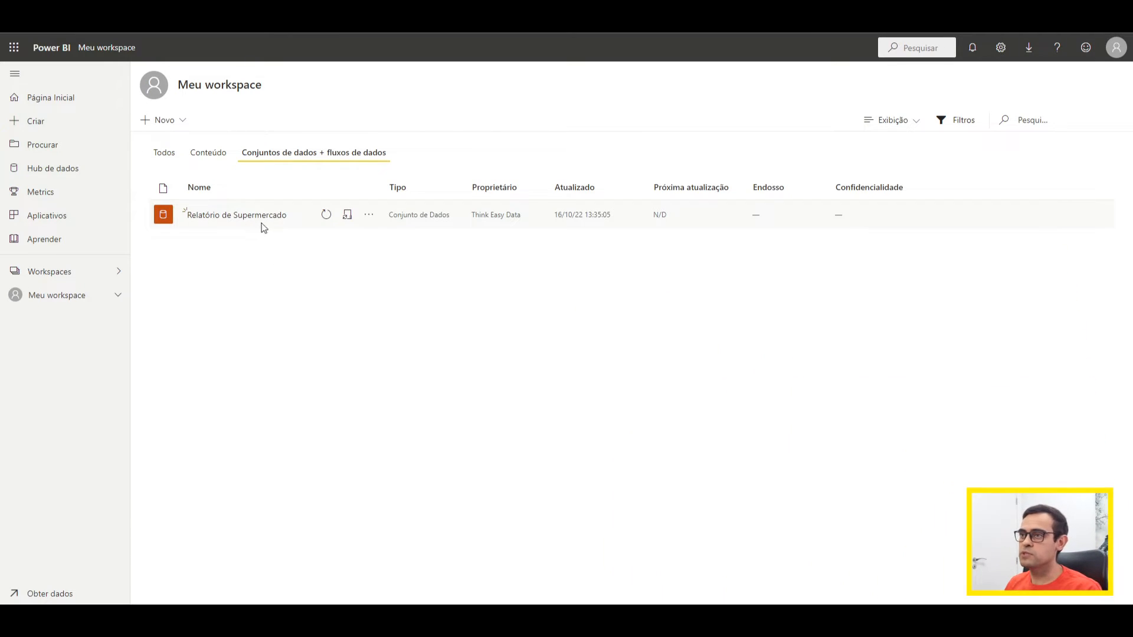
Step: Try to refresh the Relatório de Supermercado dataset immediately, and open its settings to read the data source notice
{"action": "left_click", "coordinate": [323, 220]}
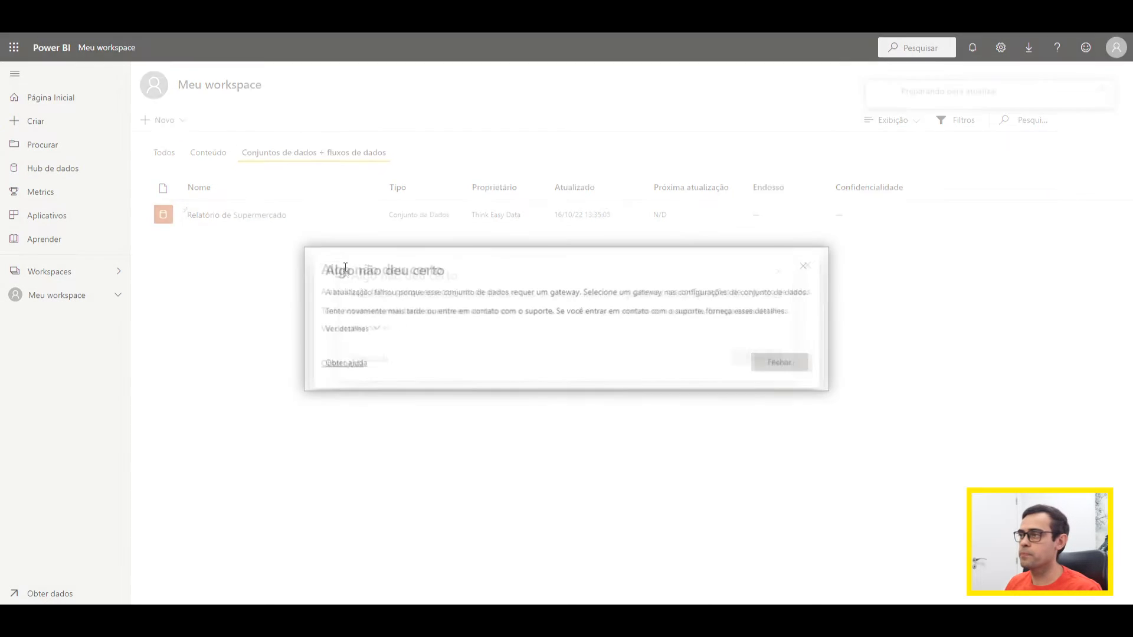
{"action": "left_click_drag", "start_coordinate": [317, 268], "coordinate": [441, 273]}
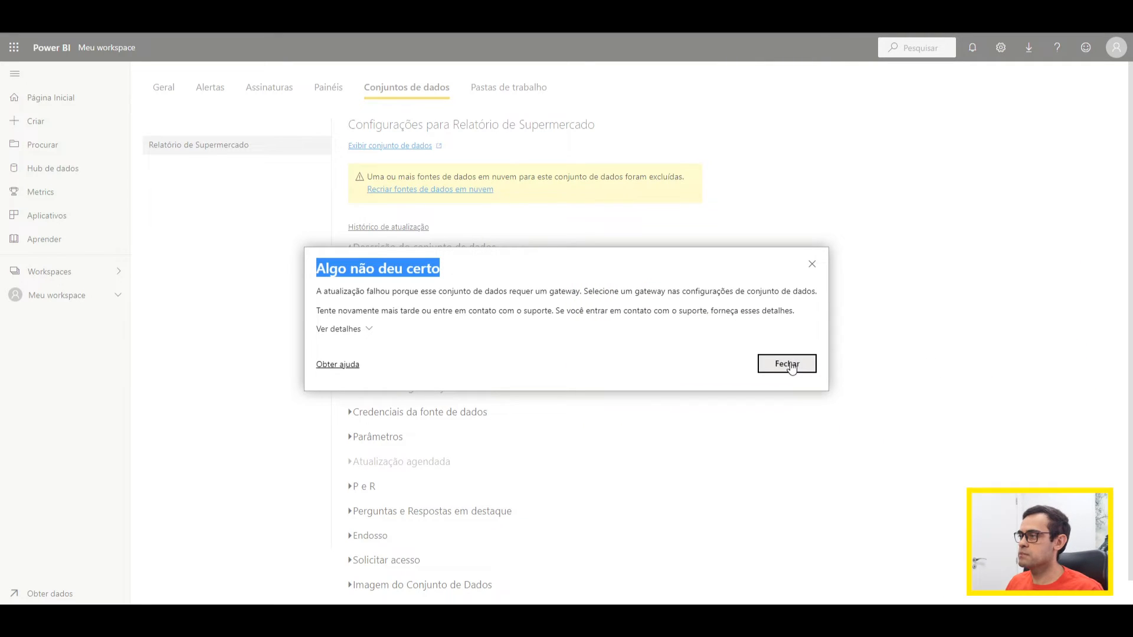
{"action": "left_click", "coordinate": [789, 365]}
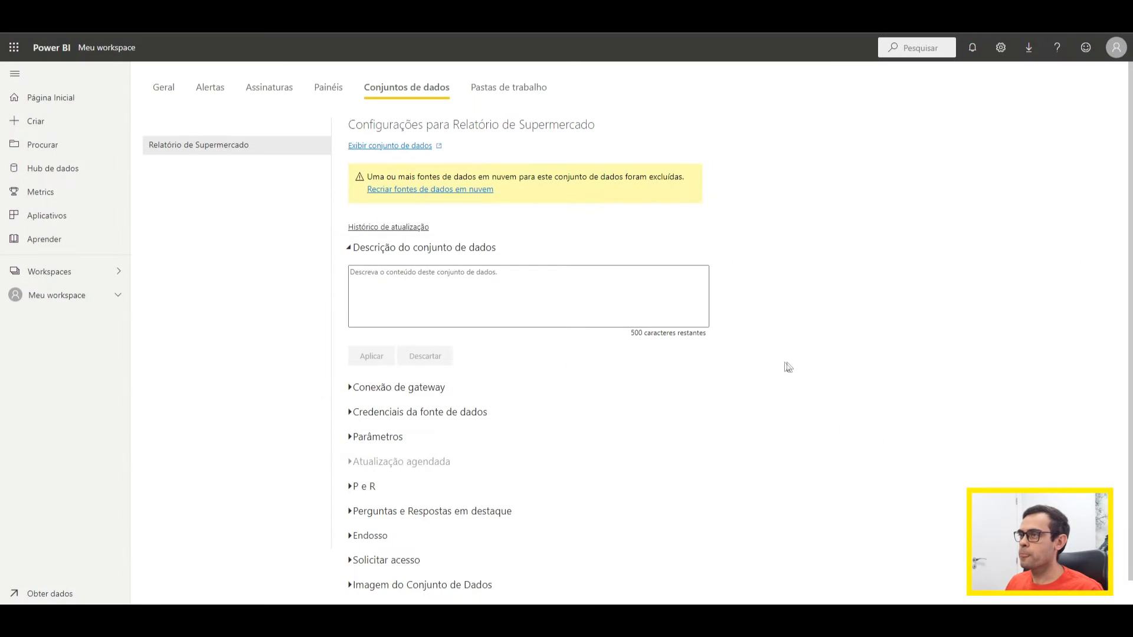
{"action": "left_click_drag", "start_coordinate": [682, 180], "coordinate": [593, 180]}
{"action": "left_click", "coordinate": [553, 206]}
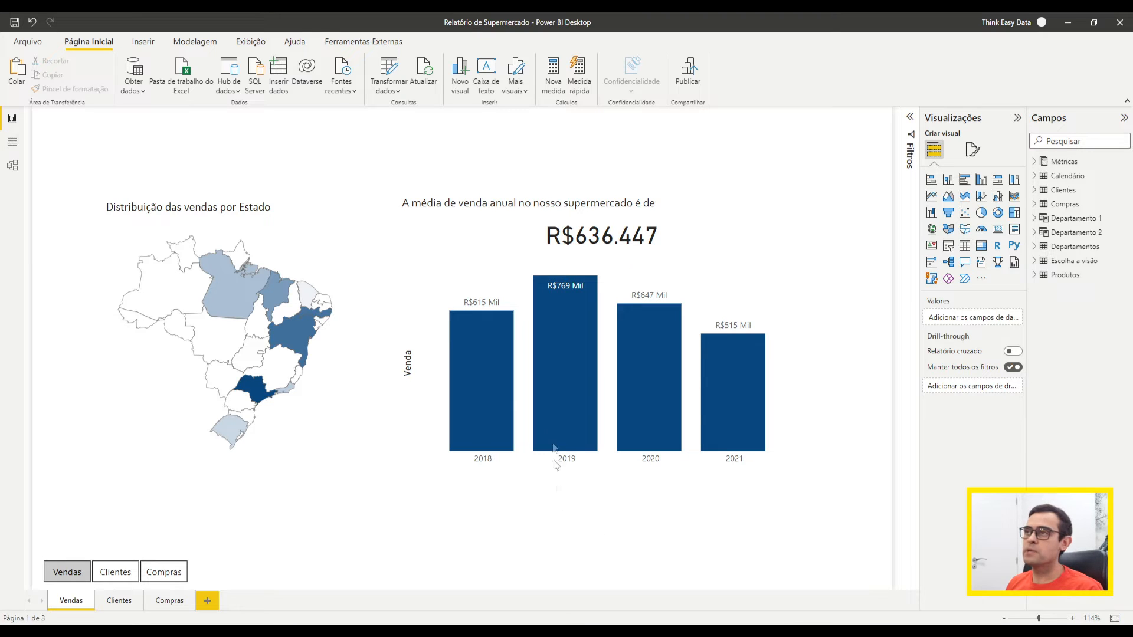
Step: Switch to Power BI Desktop to check the data source settings, and locate Supermercado.xlsx in the Dados Supermercado folder
{"action": "left_click", "coordinate": [399, 92]}
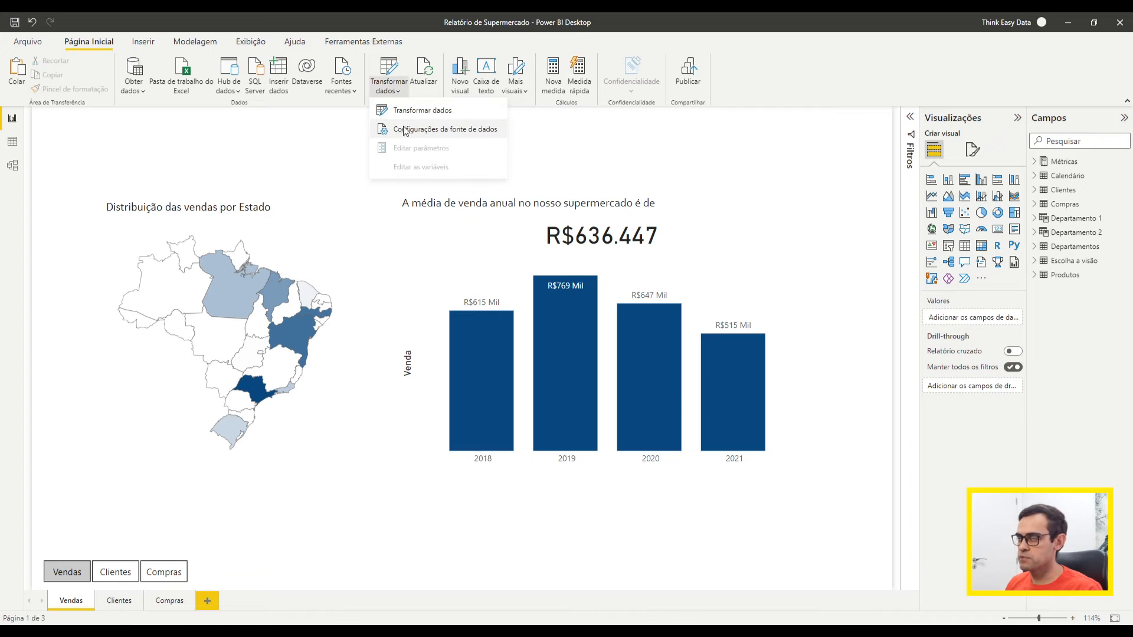
{"action": "left_click", "coordinate": [467, 137]}
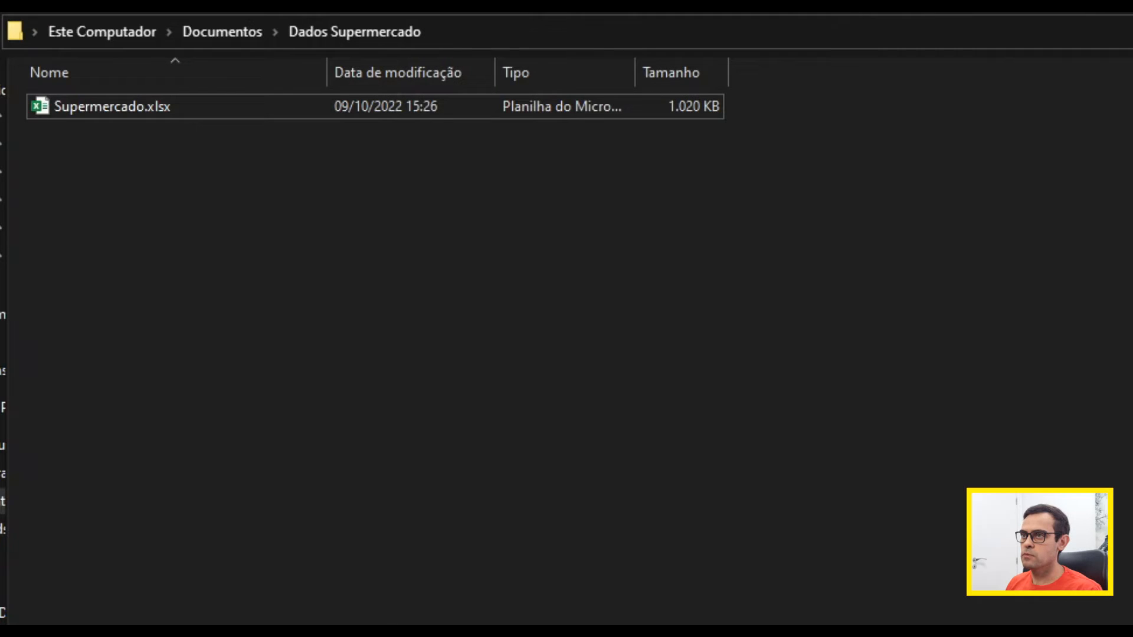
{"action": "double_click", "coordinate": [185, 106]}
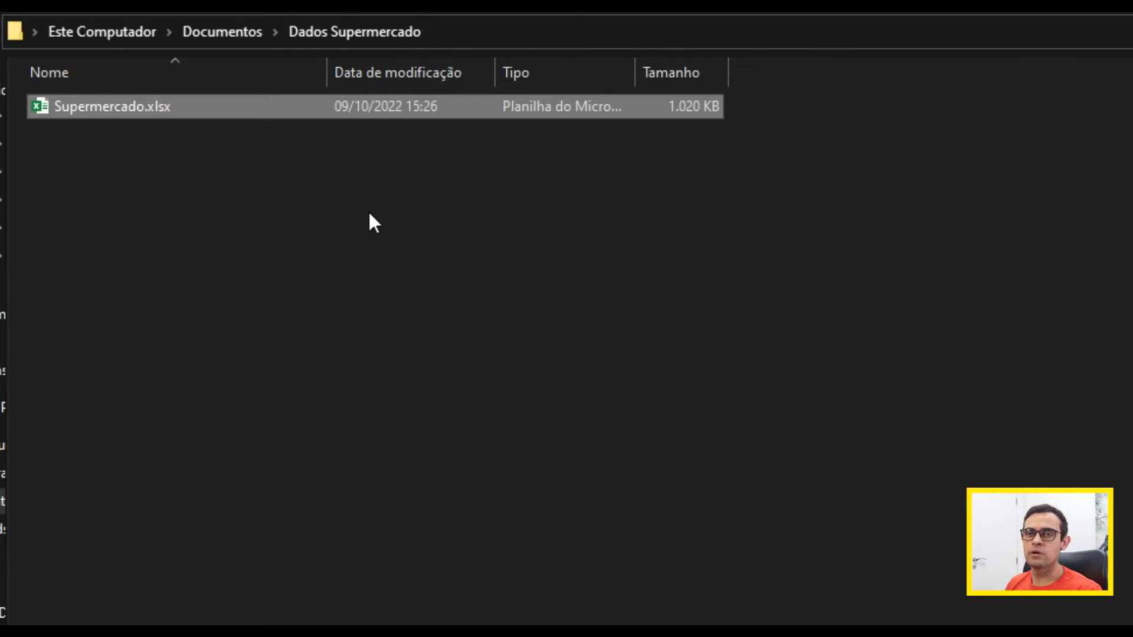
{"action": "left_click", "coordinate": [473, 33]}
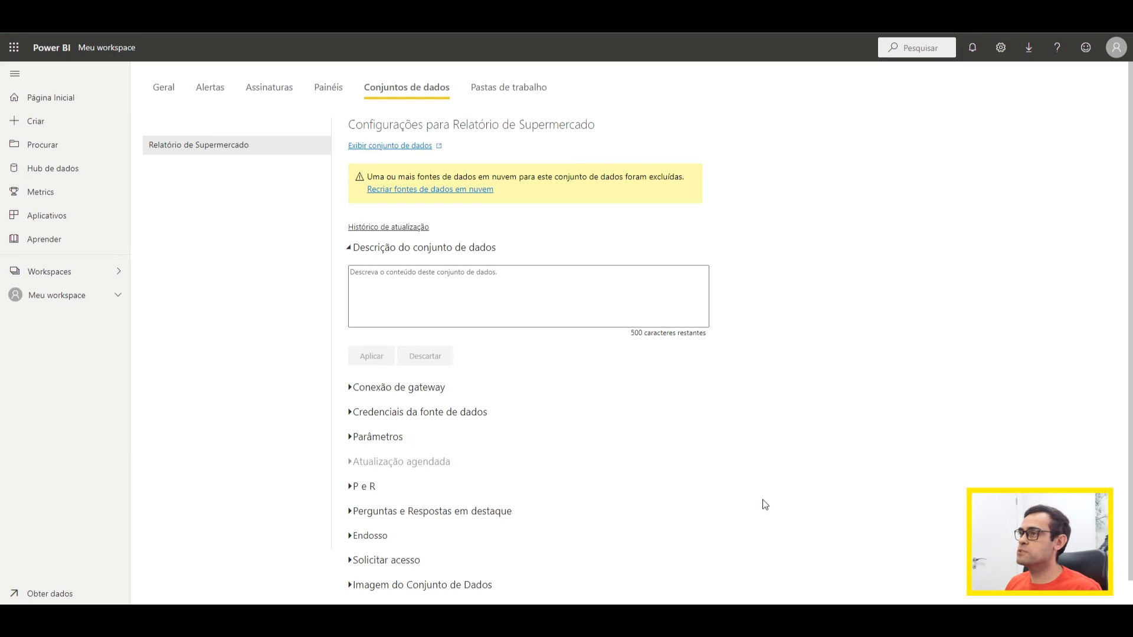
Step: Back in the Power BI service, go to the data gateway download page and download the standard mode installer
{"action": "left_click", "coordinate": [1029, 49]}
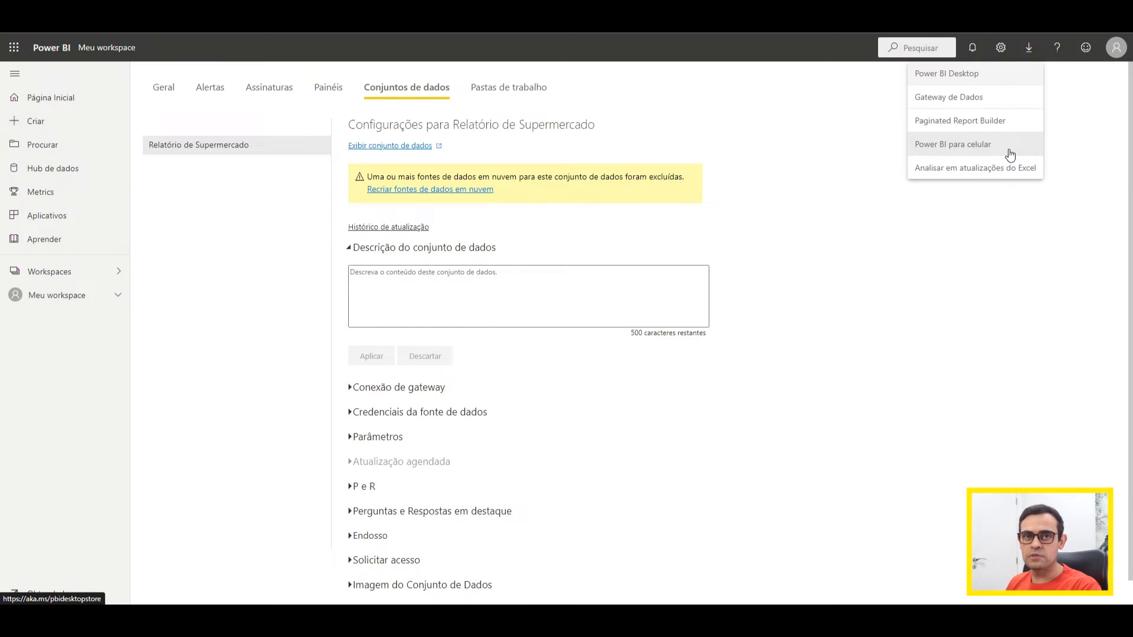
{"action": "left_click", "coordinate": [988, 99]}
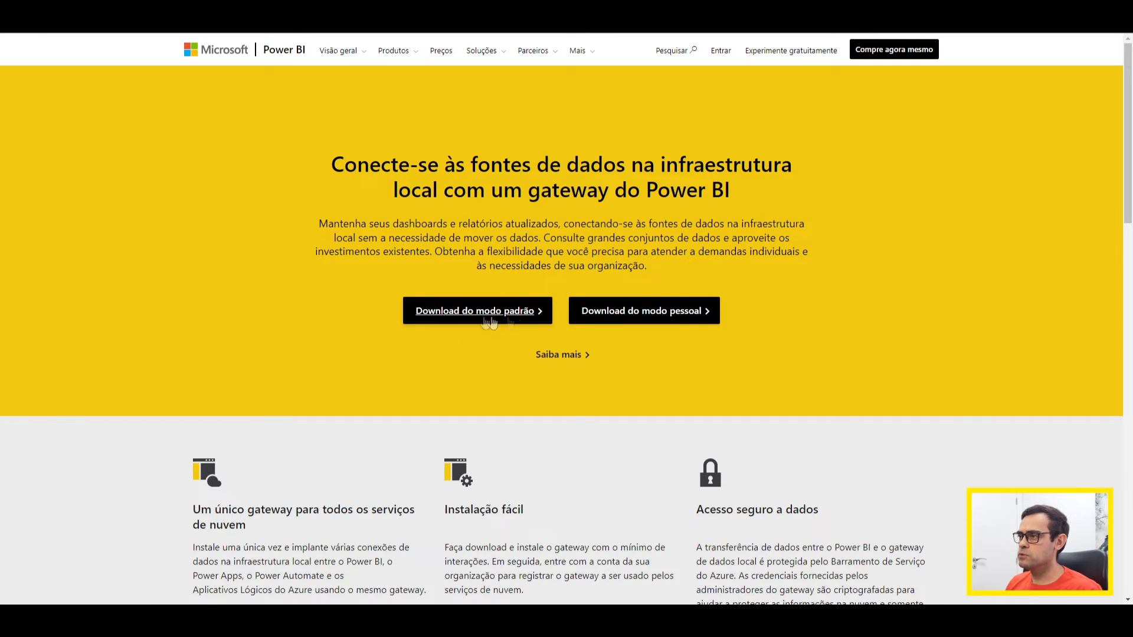
{"action": "left_click", "coordinate": [518, 320]}
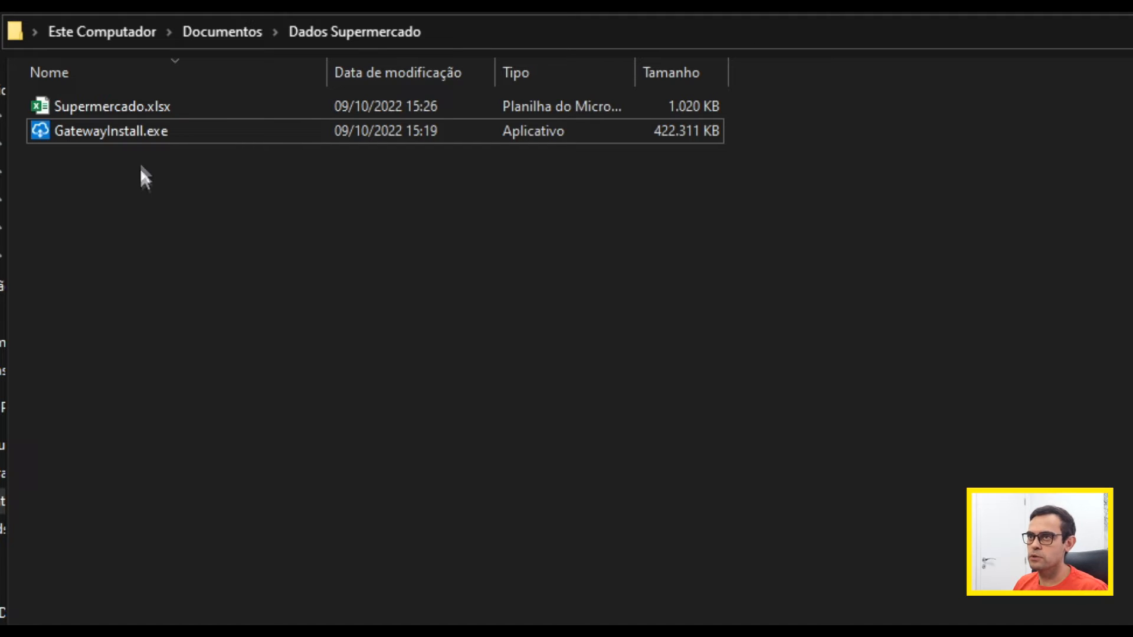
Step: Run GatewayInstall.exe, accept the terms of use and install the gateway in C:\Program Files\On-premises data gateway
{"action": "left_click", "coordinate": [143, 133]}
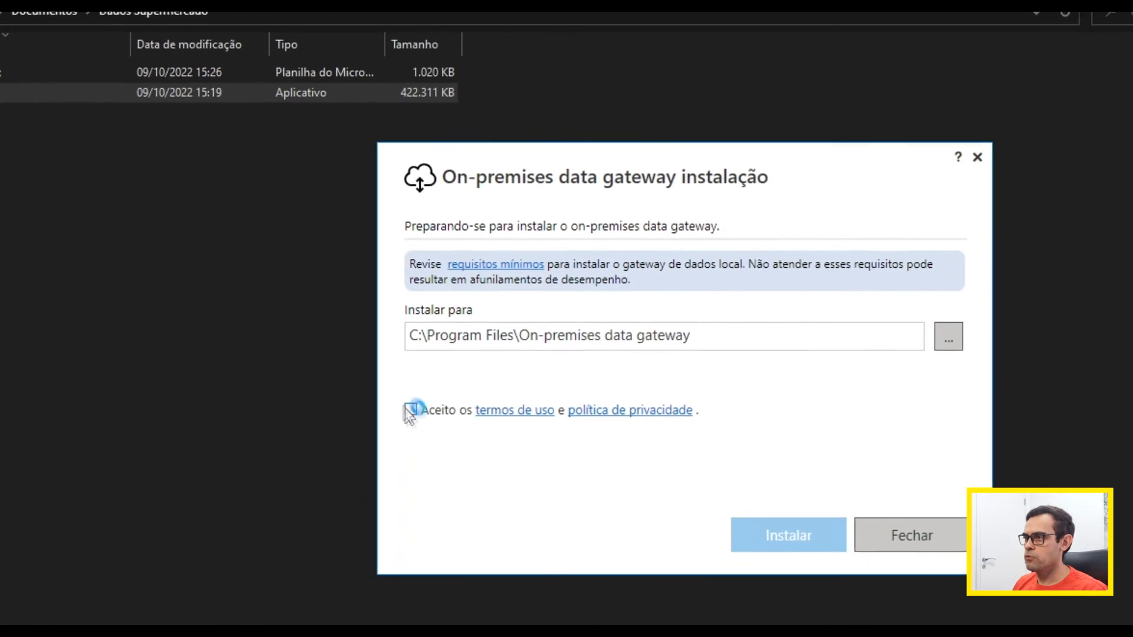
{"action": "left_click", "coordinate": [667, 516]}
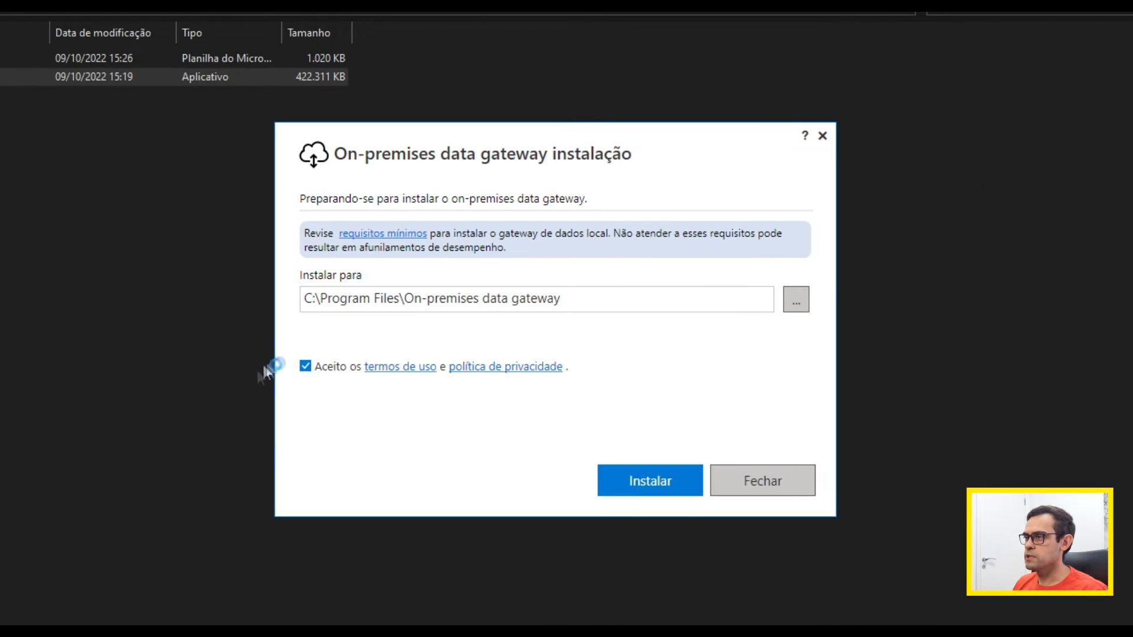
{"action": "left_click", "coordinate": [673, 493]}
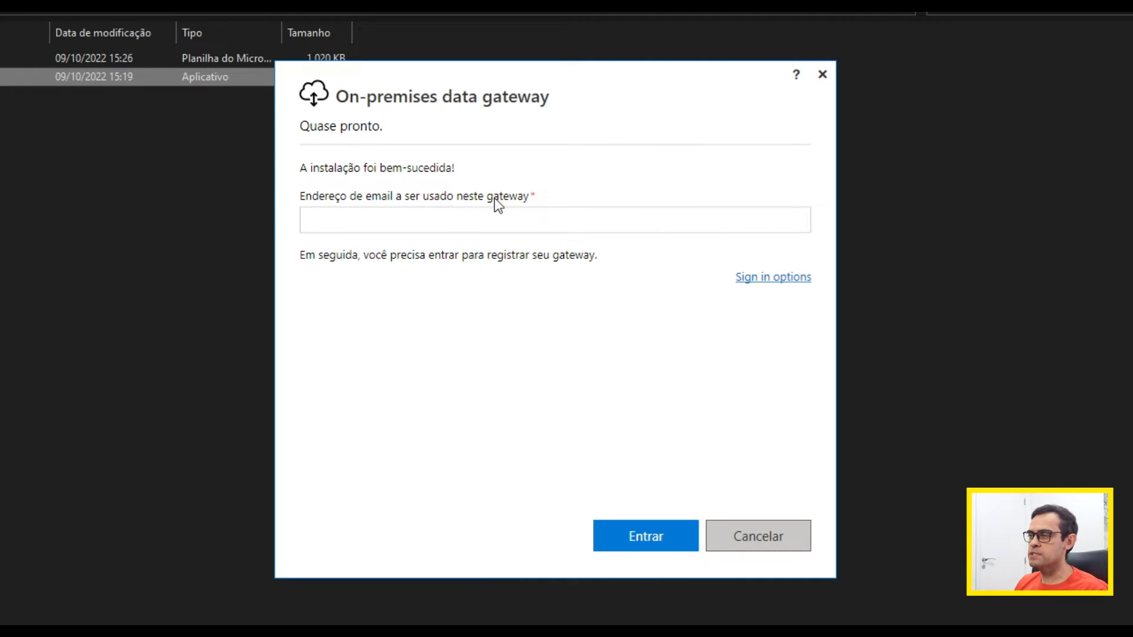
Step: Sign in to the on-premises data gateway with the organisational e-mail address and the account password
{"action": "left_click", "coordinate": [382, 223]}
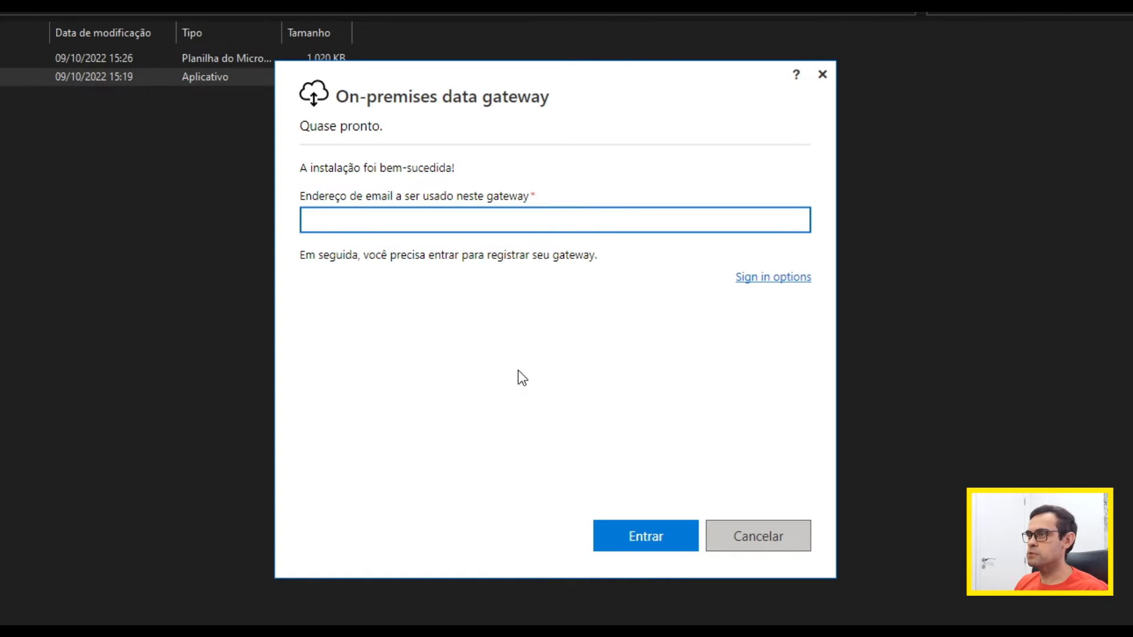
{"action": "key", "text": "ctrl+v"}
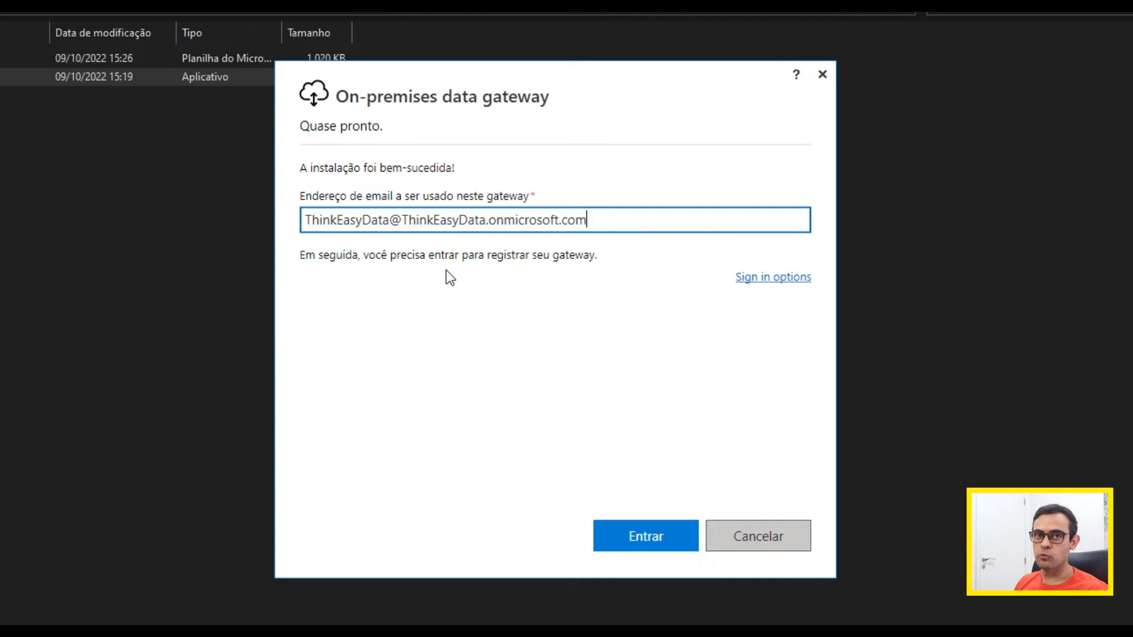
{"action": "left_click", "coordinate": [645, 537]}
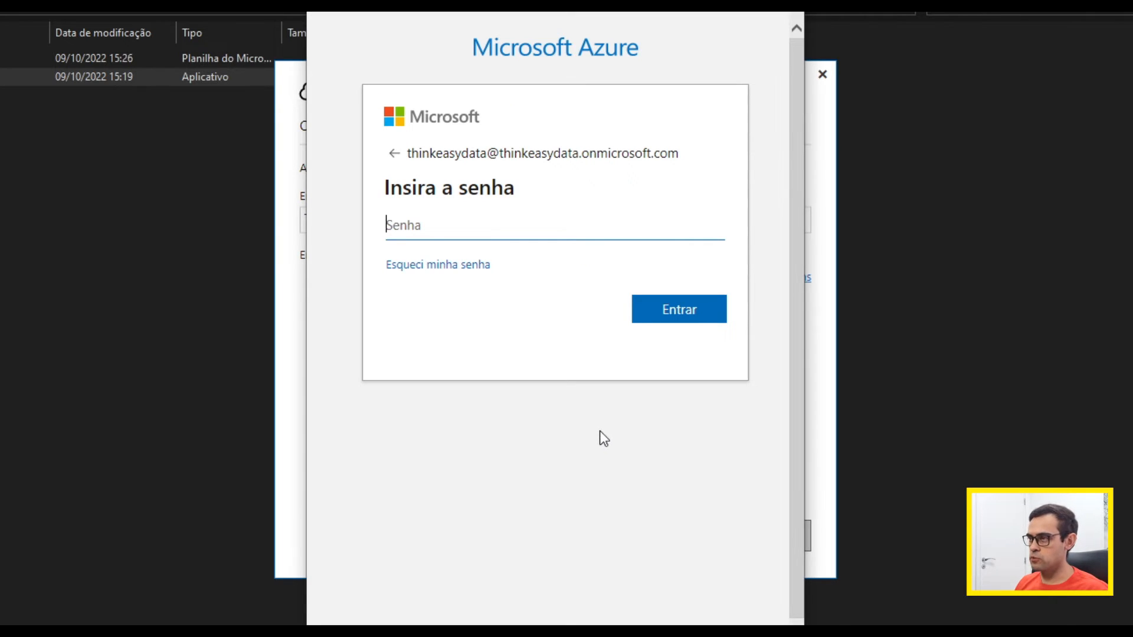
{"action": "key", "text": "ctrl+v"}
{"action": "left_click", "coordinate": [704, 314]}
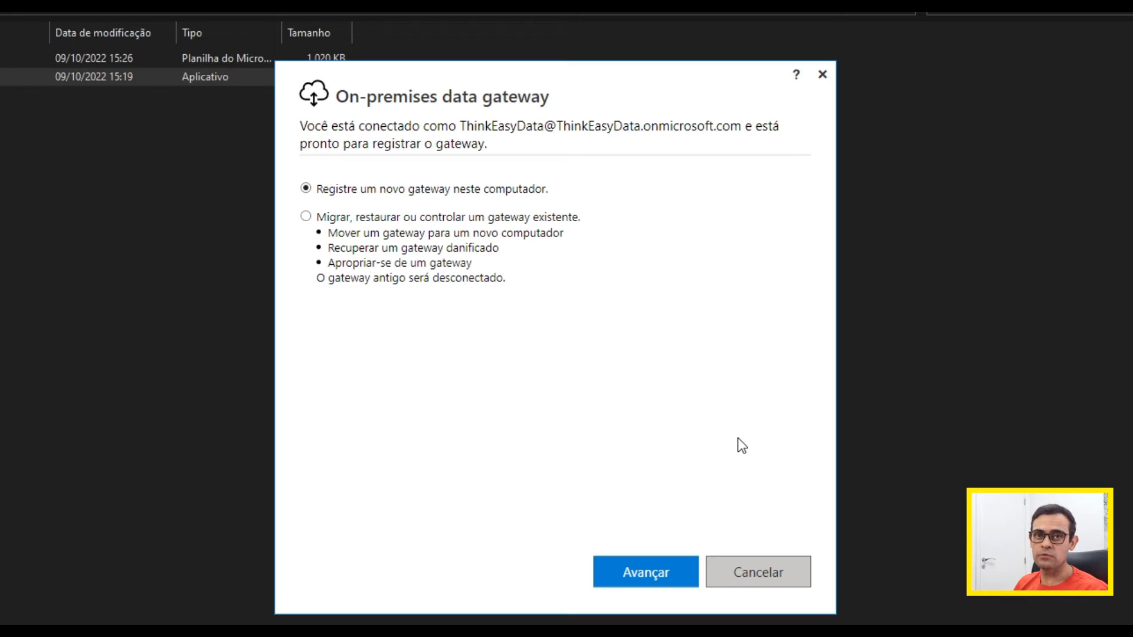
Step: Choose to register a new gateway on this computer and name it ThinkEasyData
{"action": "left_click", "coordinate": [667, 575]}
{"action": "left_click", "coordinate": [395, 206]}
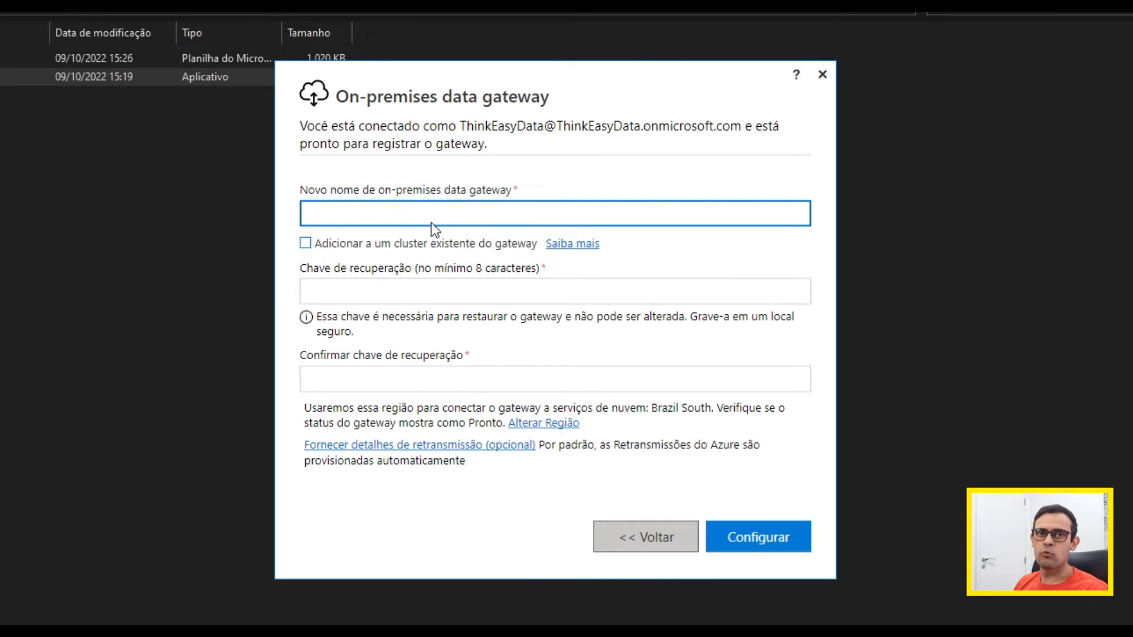
{"action": "type", "text": "ThinkEs"}
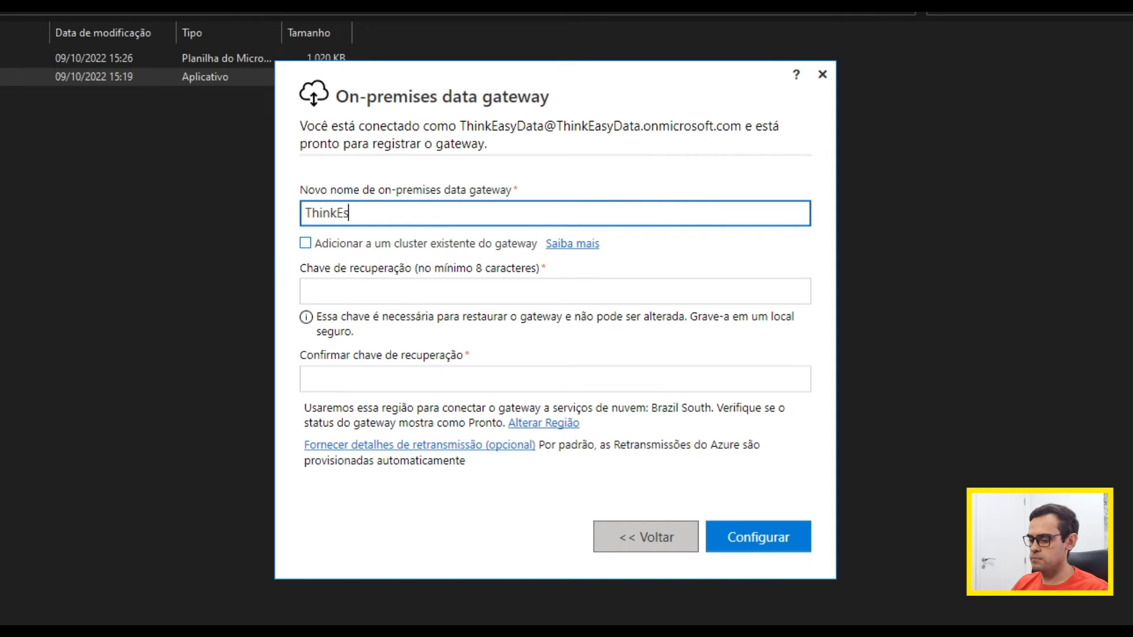
{"action": "key", "text": "BackSpace"}
{"action": "type", "text": "as"}
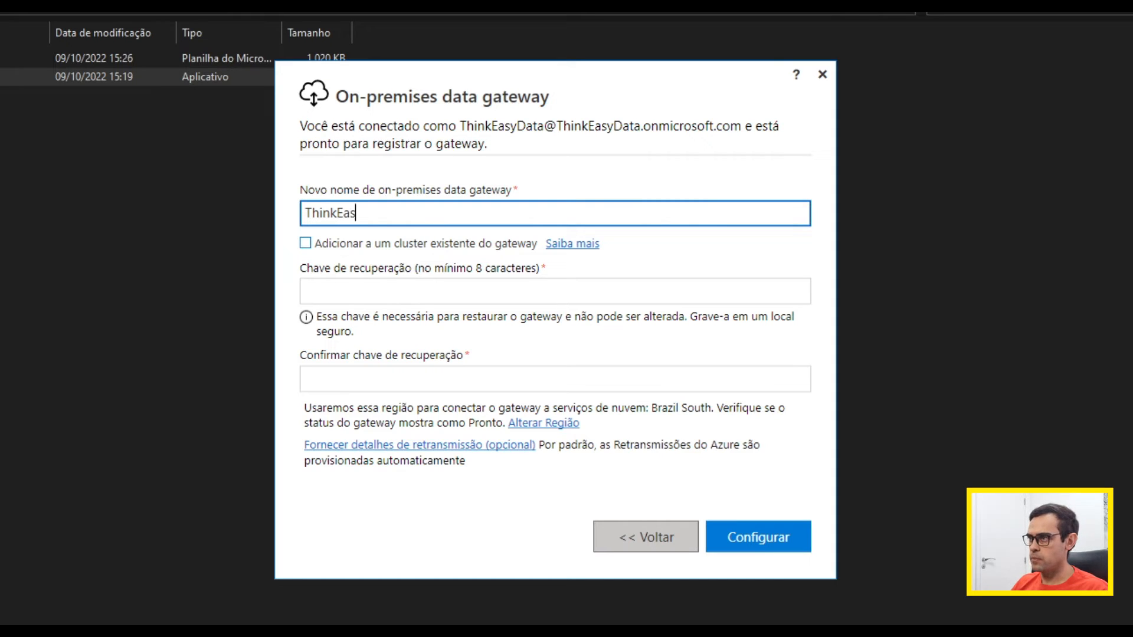
{"action": "type", "text": "yDataLocal"}
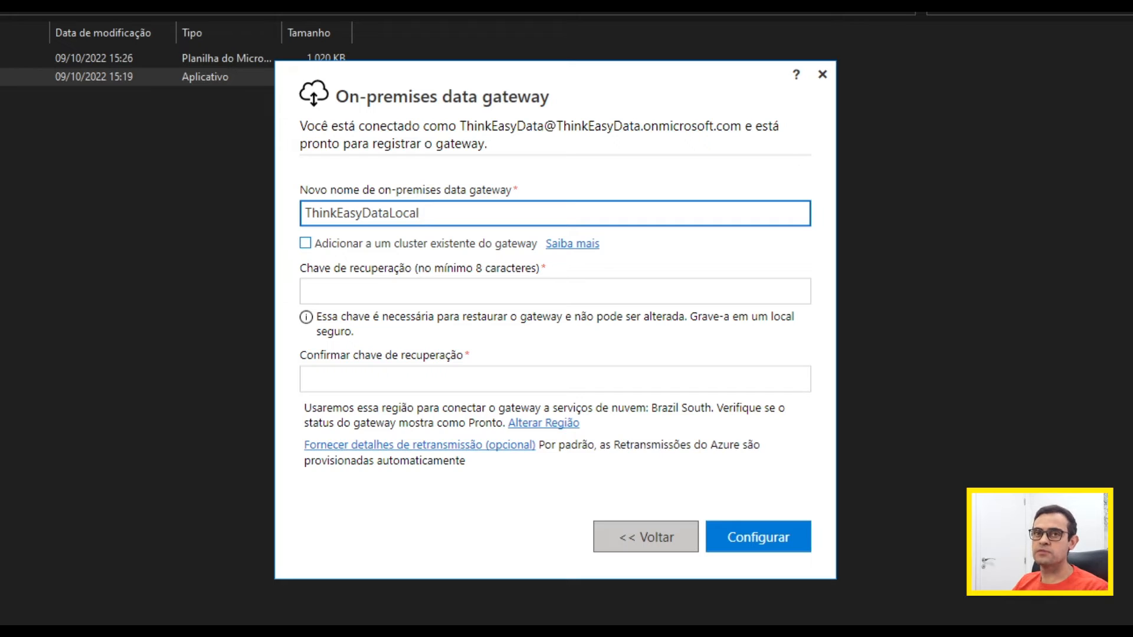
Step: Complete the gateway name as ThinkEasyDataLocal, enter and confirm the recovery key, and configure the gateway
{"action": "left_click", "coordinate": [354, 295]}
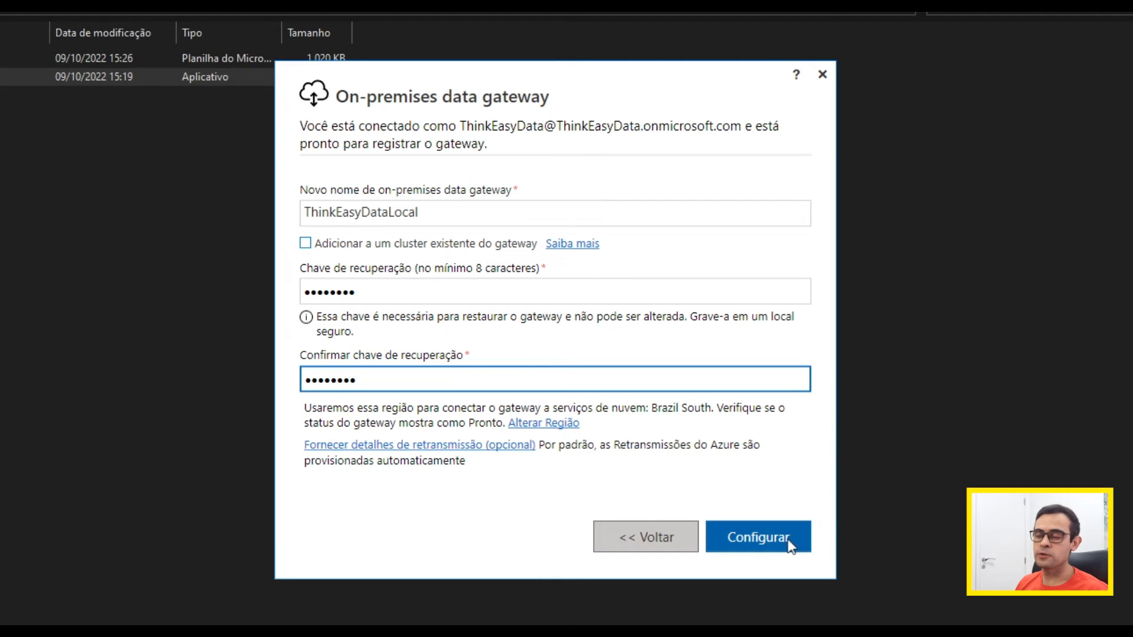
{"action": "left_click", "coordinate": [770, 540]}
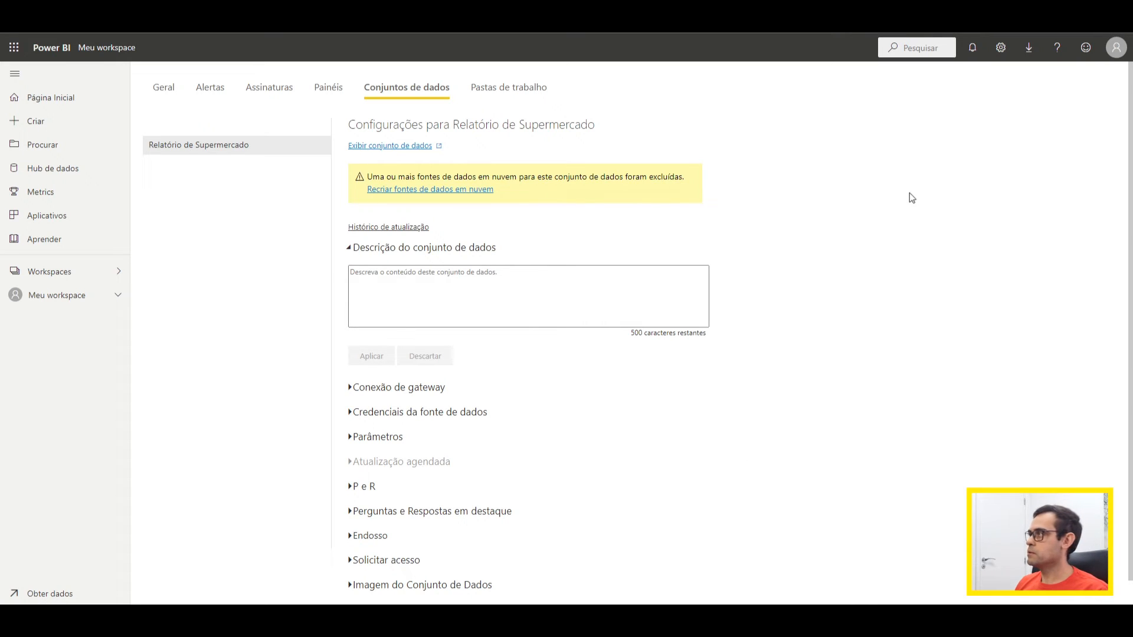
Step: Back in the Power BI service, open gateway management, check the online status of ThinkEasyDataLocal and view the data sources list
{"action": "left_click", "coordinate": [1000, 51]}
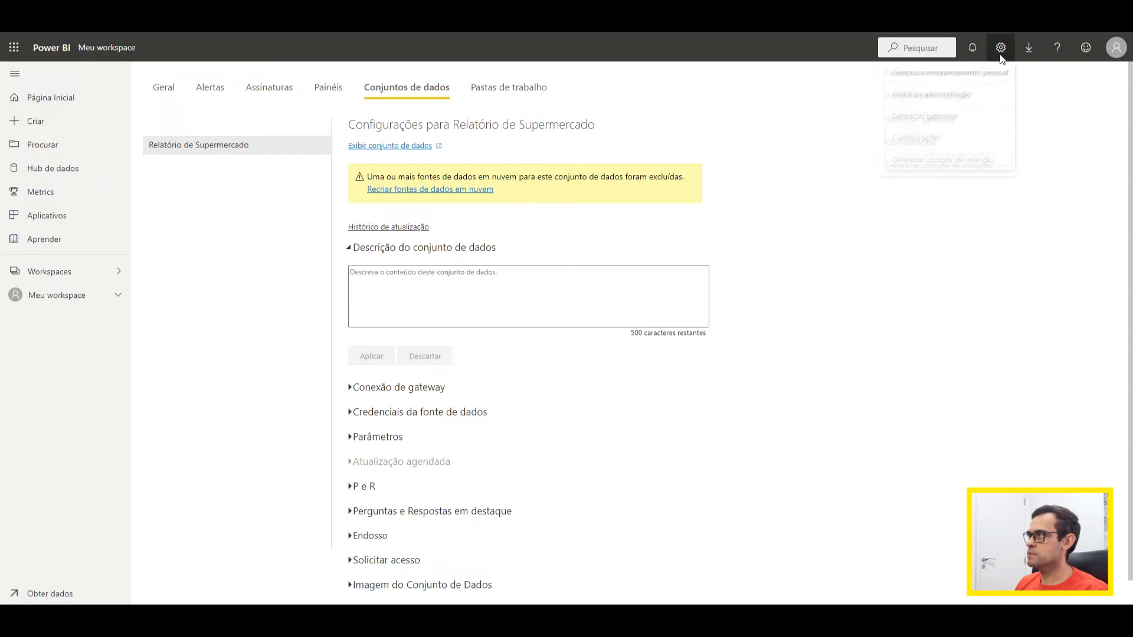
{"action": "left_click", "coordinate": [966, 122]}
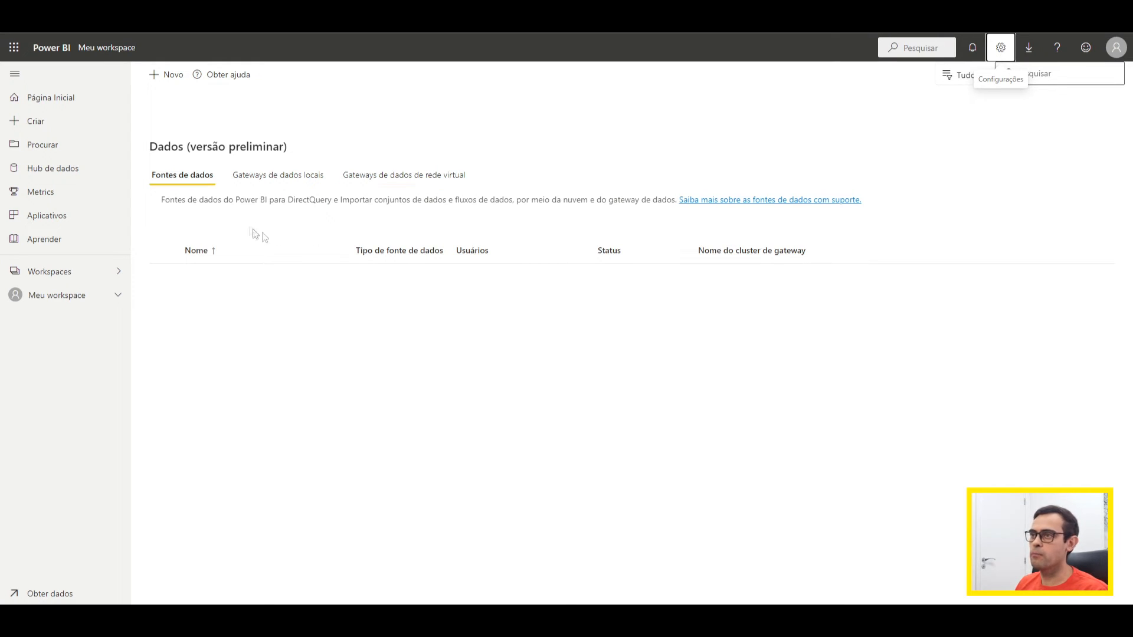
{"action": "left_click", "coordinate": [264, 178]}
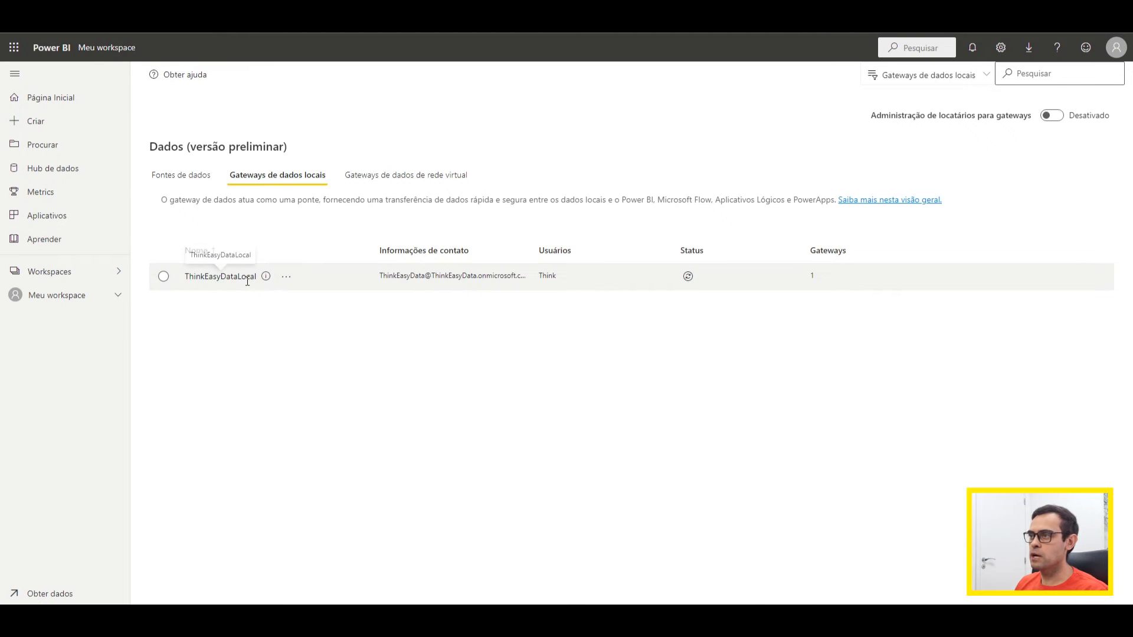
{"action": "left_click", "coordinate": [688, 277]}
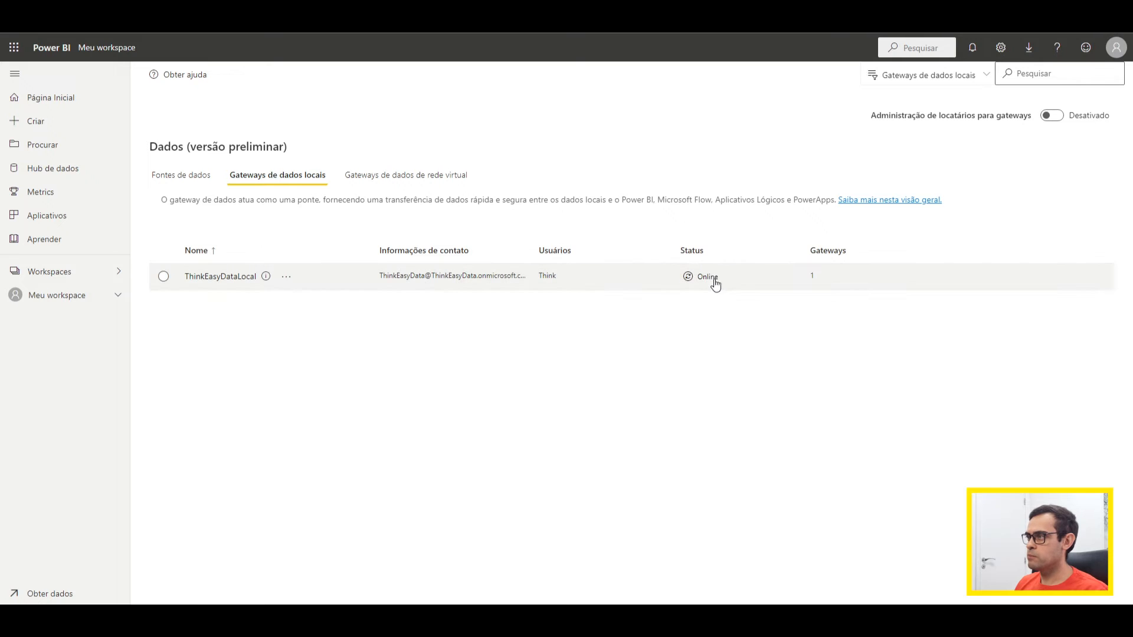
{"action": "left_click", "coordinate": [689, 276]}
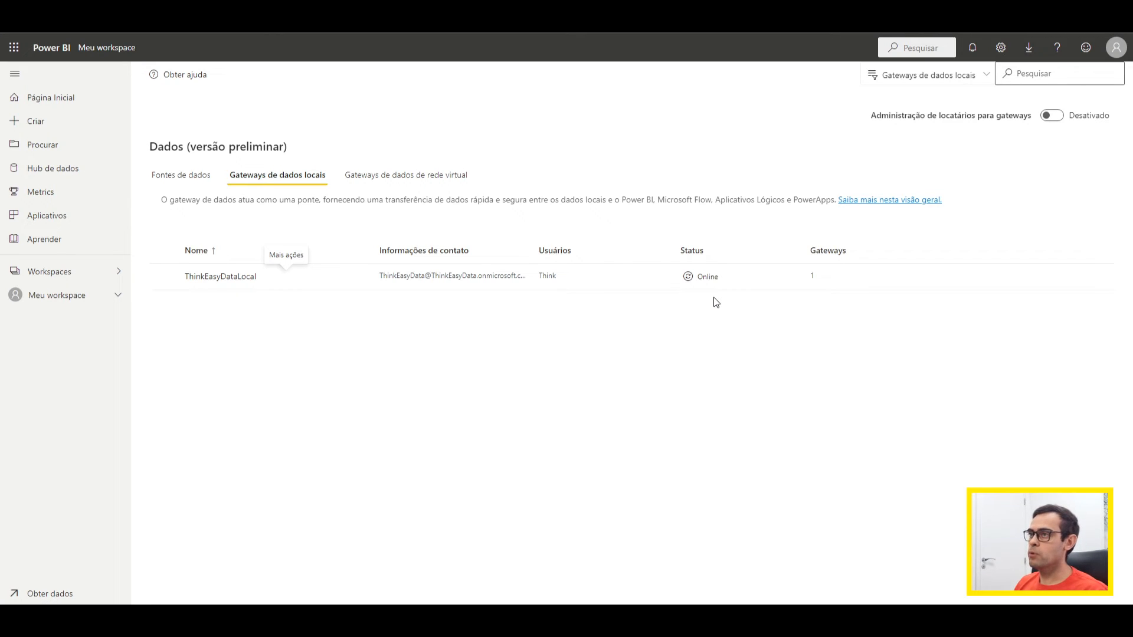
{"action": "left_click", "coordinate": [198, 178]}
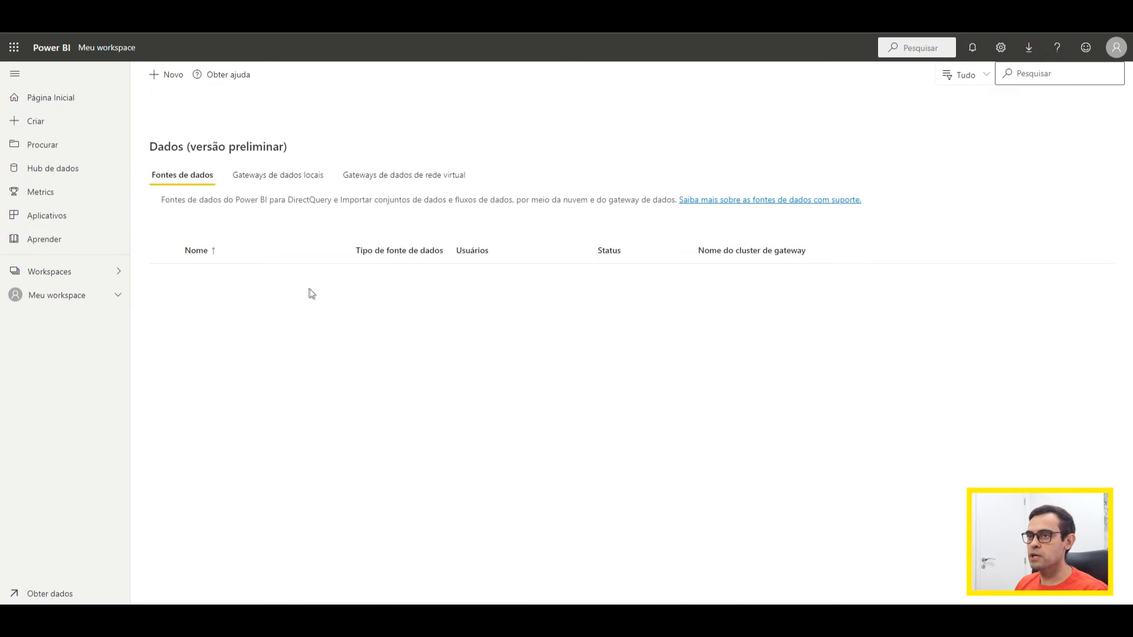
Step: From Meu workspace, open the settings of the Relatório de Supermercado dataset and expand its gateway connection section
{"action": "left_click", "coordinate": [79, 299]}
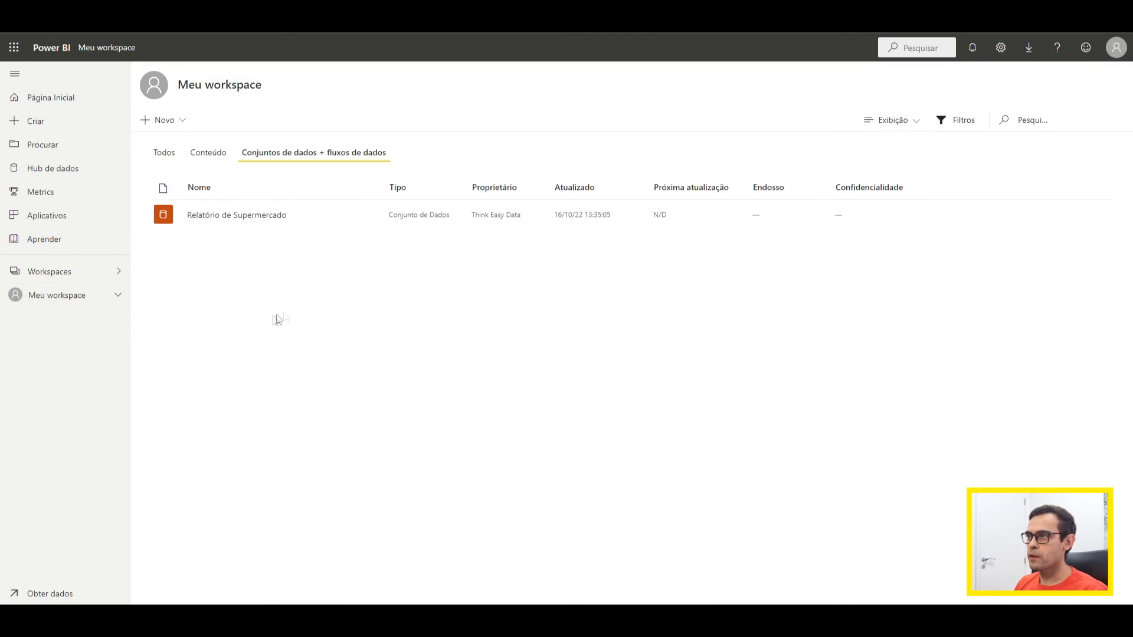
{"action": "mouse_move", "coordinate": [349, 223]}
{"action": "left_click", "coordinate": [367, 222]}
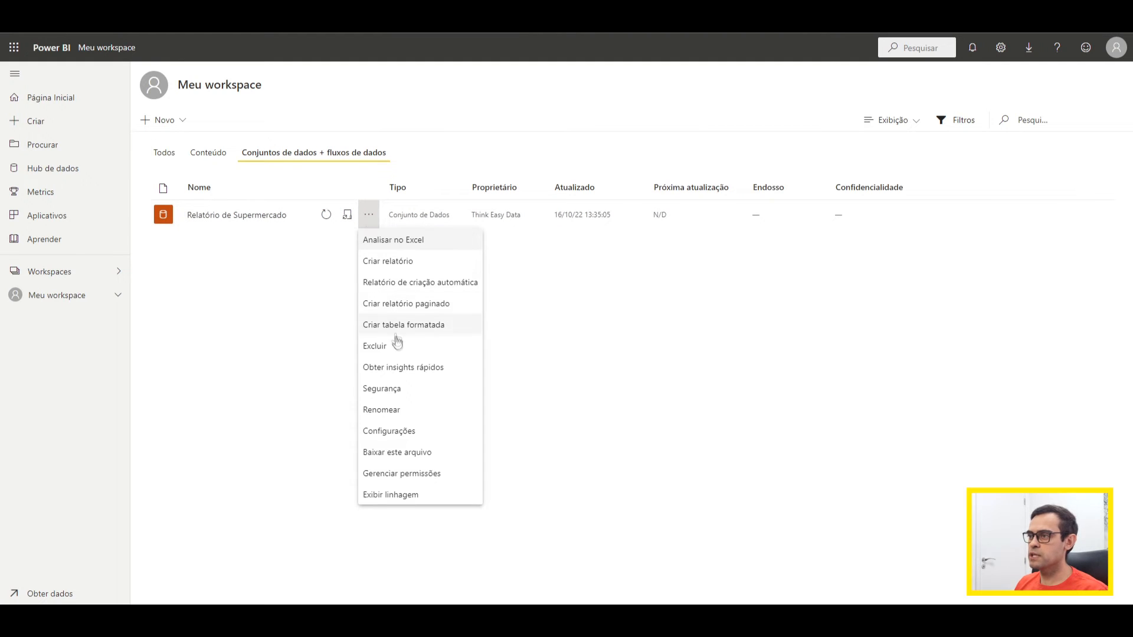
{"action": "left_click", "coordinate": [410, 437]}
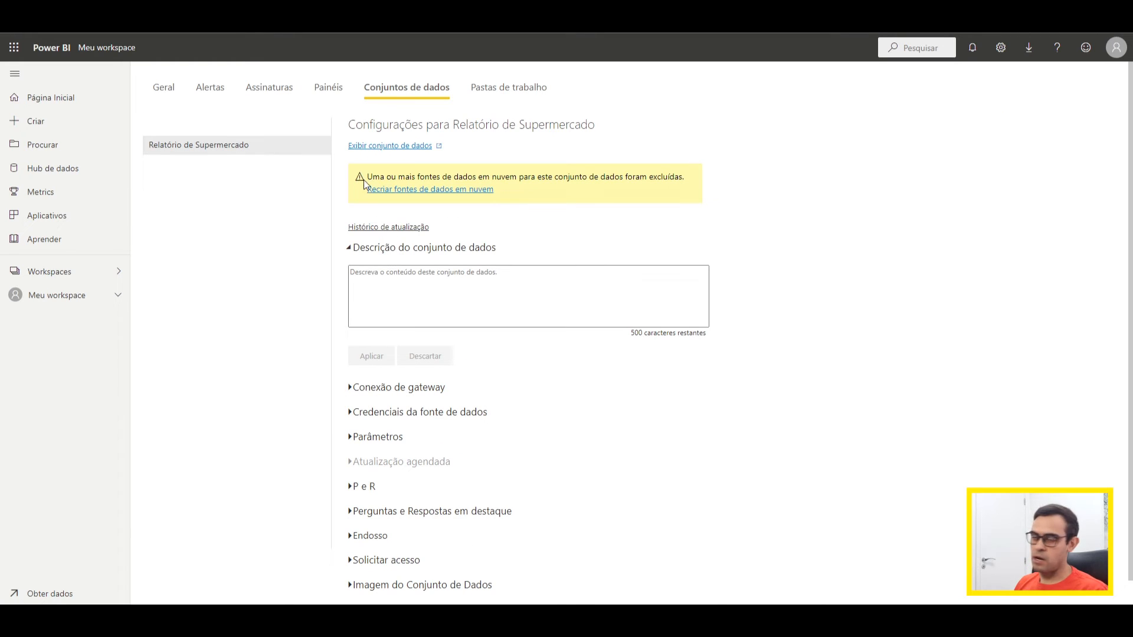
{"action": "left_click", "coordinate": [351, 389]}
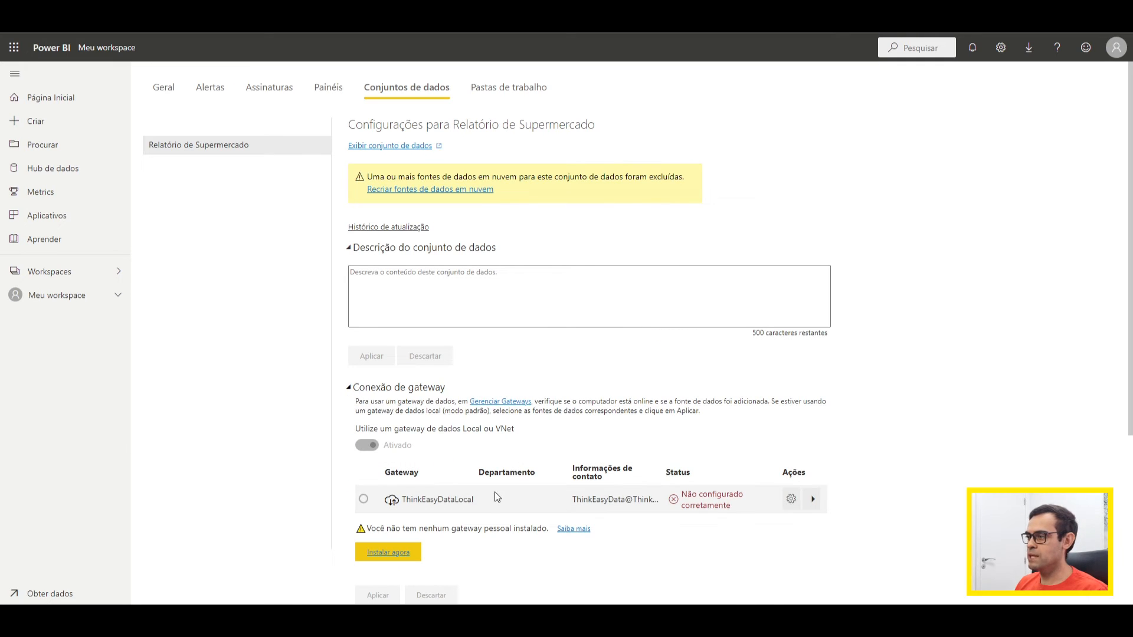
{"action": "scroll", "coordinate": [543, 430], "scroll_direction": "down", "scroll_amount": 3}
Step: Expand the dataset's data sources under ThinkEasyDataLocal and start adding the supermercado.xlsx file source to the gateway
{"action": "left_click_drag", "start_coordinate": [475, 337], "coordinate": [401, 335]}
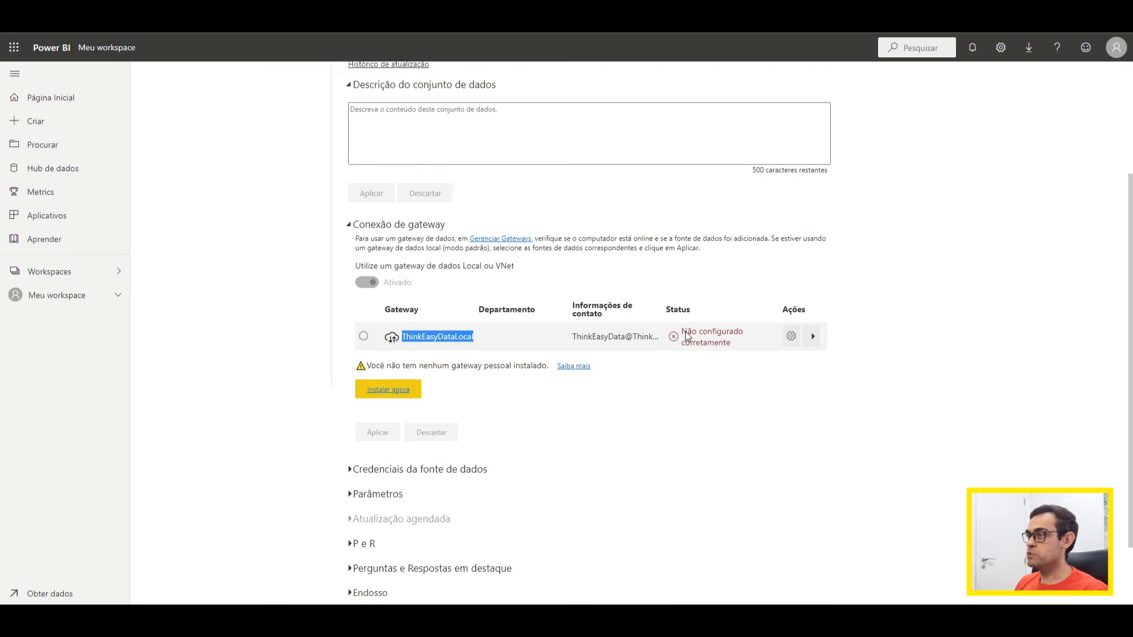
{"action": "left_click_drag", "start_coordinate": [687, 331], "coordinate": [729, 341]}
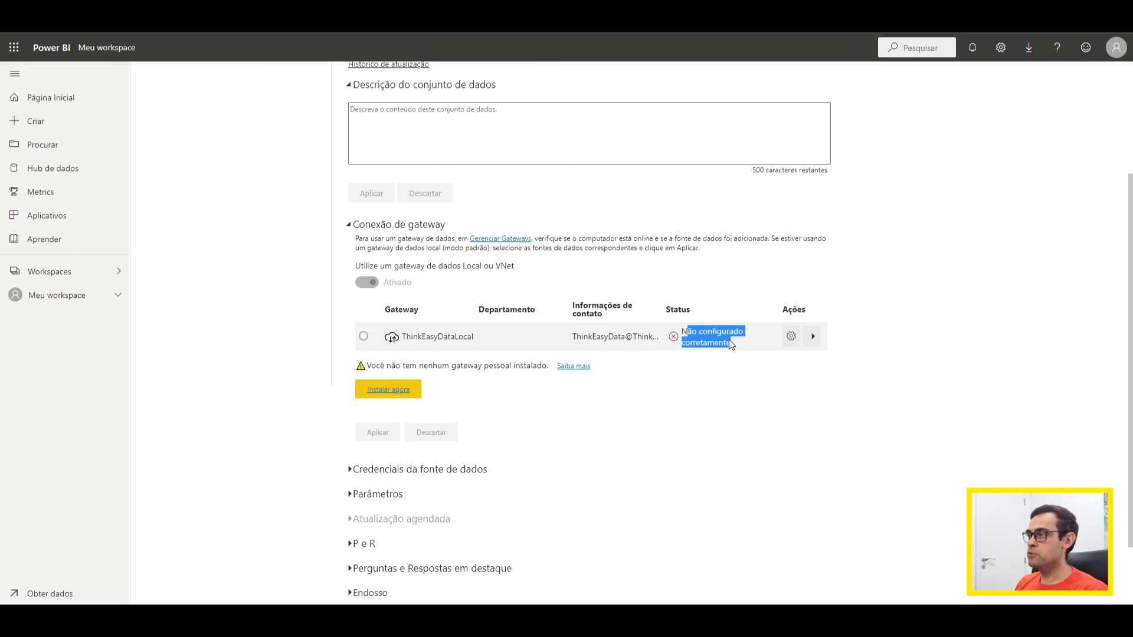
{"action": "left_click", "coordinate": [812, 338]}
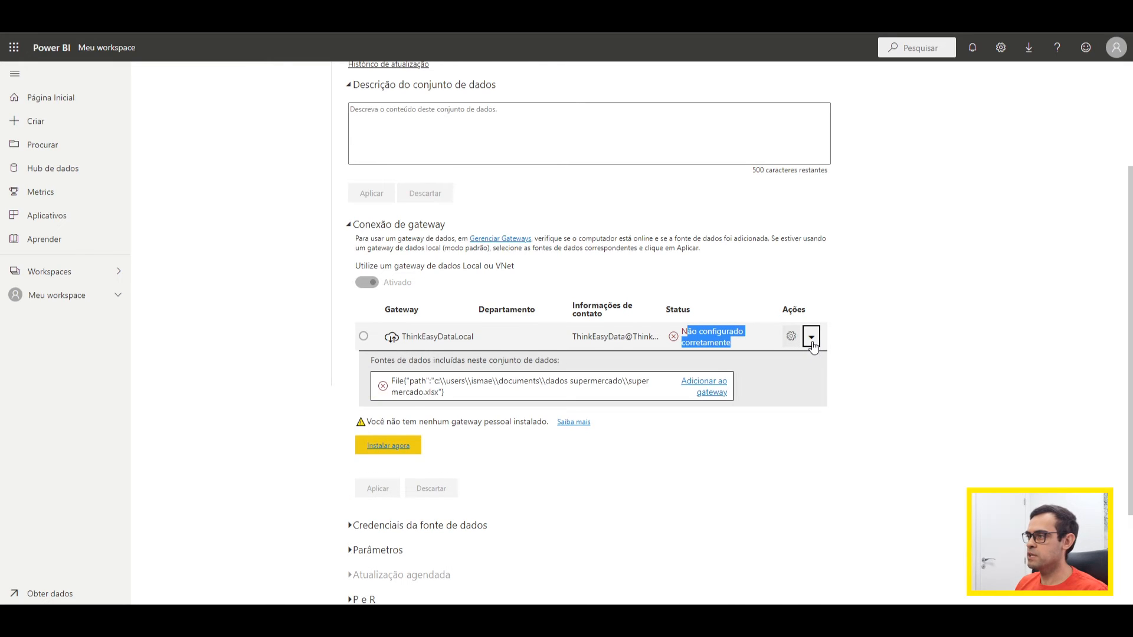
{"action": "left_click_drag", "start_coordinate": [440, 392], "coordinate": [432, 380]}
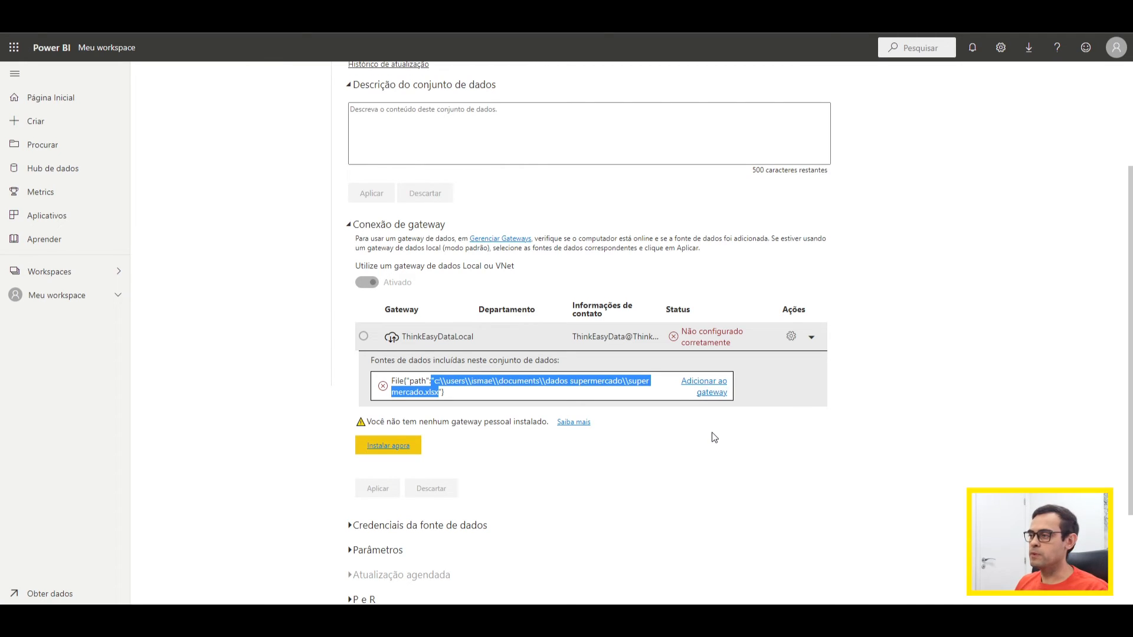
{"action": "left_click", "coordinate": [713, 394]}
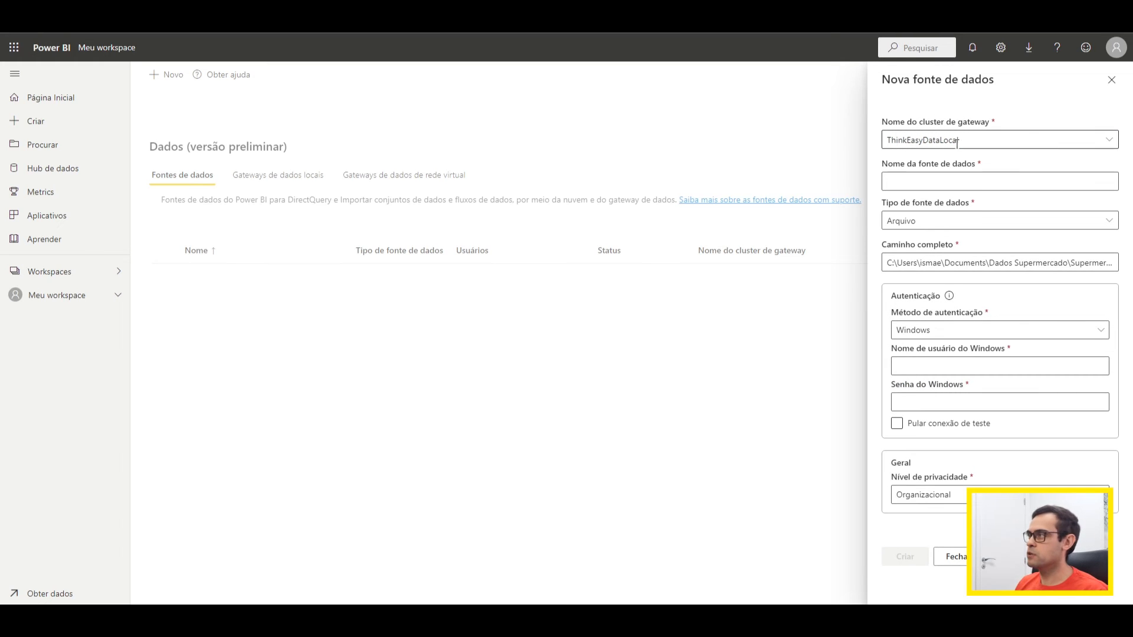
Step: Create the data source Dados do Supermercado with the Windows user name and Windows password, and dismiss the browser's offer to save the password
{"action": "left_click", "coordinate": [914, 177]}
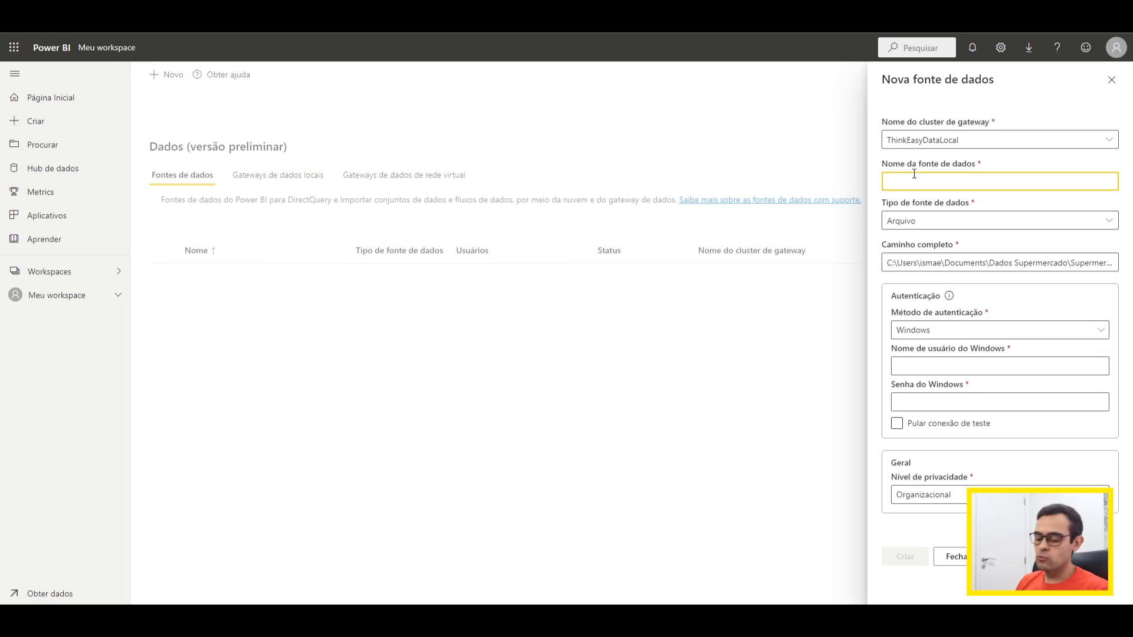
{"action": "type", "text": "D"}
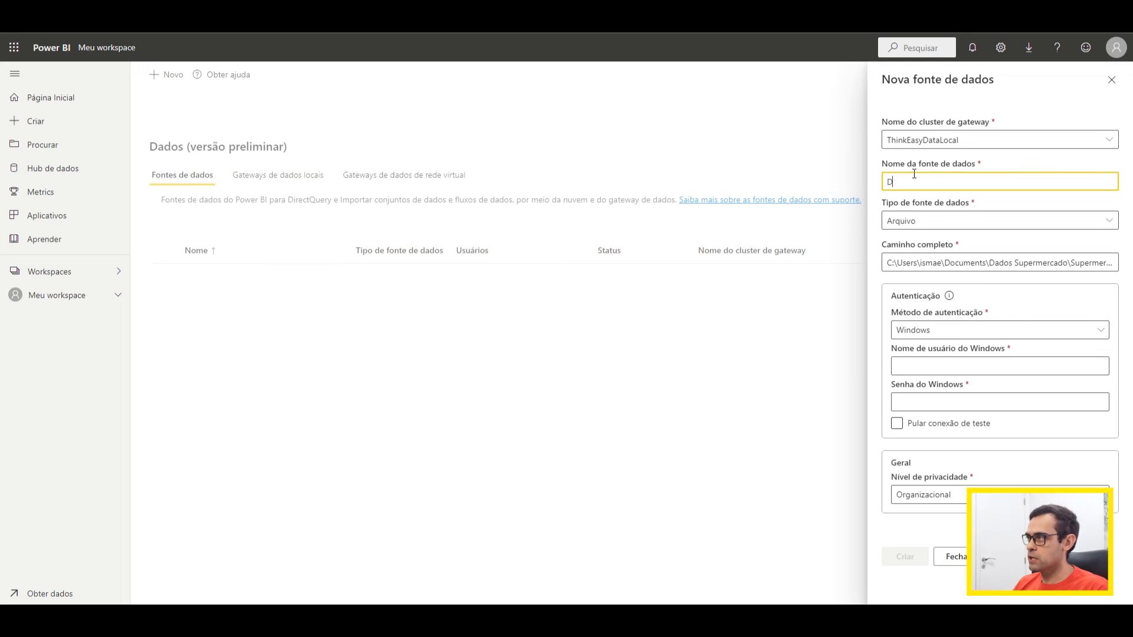
{"action": "type", "text": "ados do"}
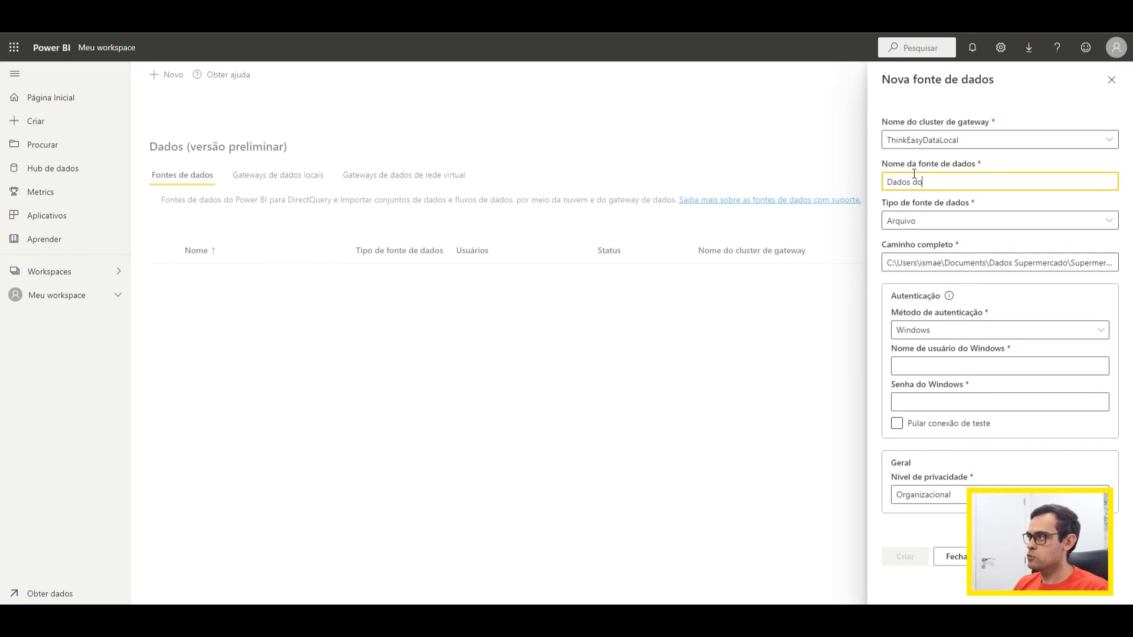
{"action": "type", "text": " Supermercado"}
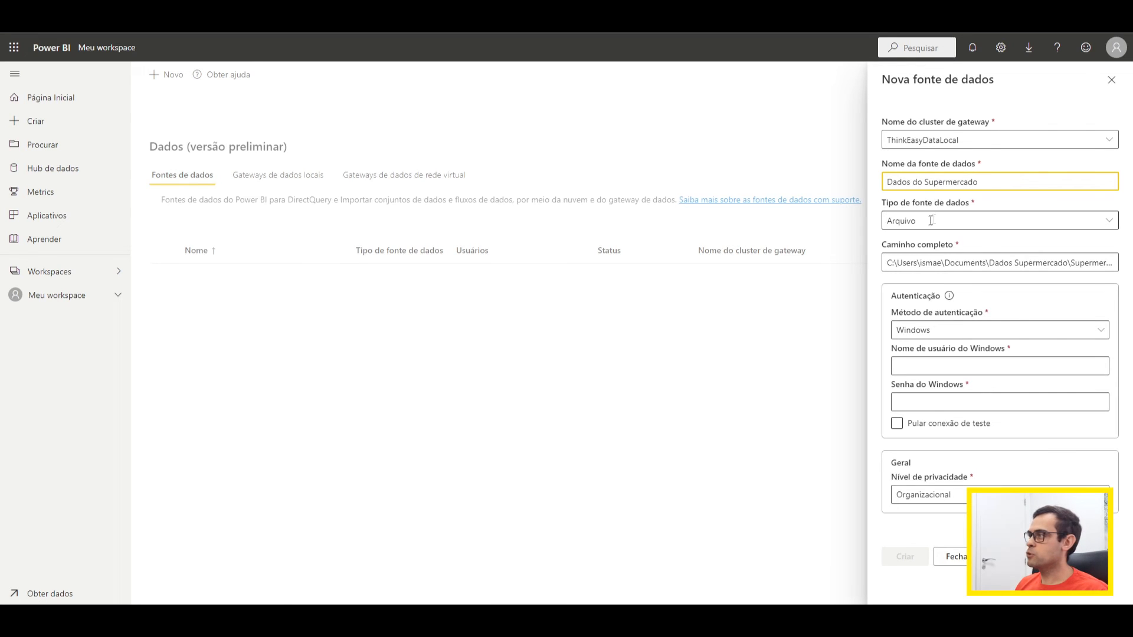
{"action": "left_click_drag", "start_coordinate": [886, 263], "coordinate": [1122, 265]}
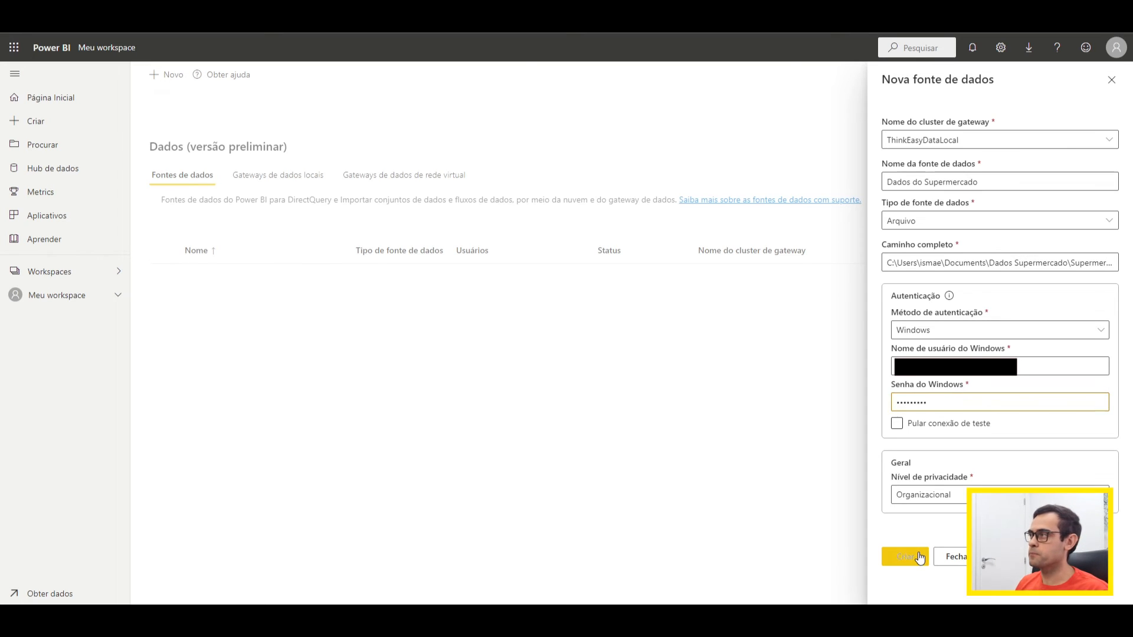
{"action": "left_click", "coordinate": [919, 557]}
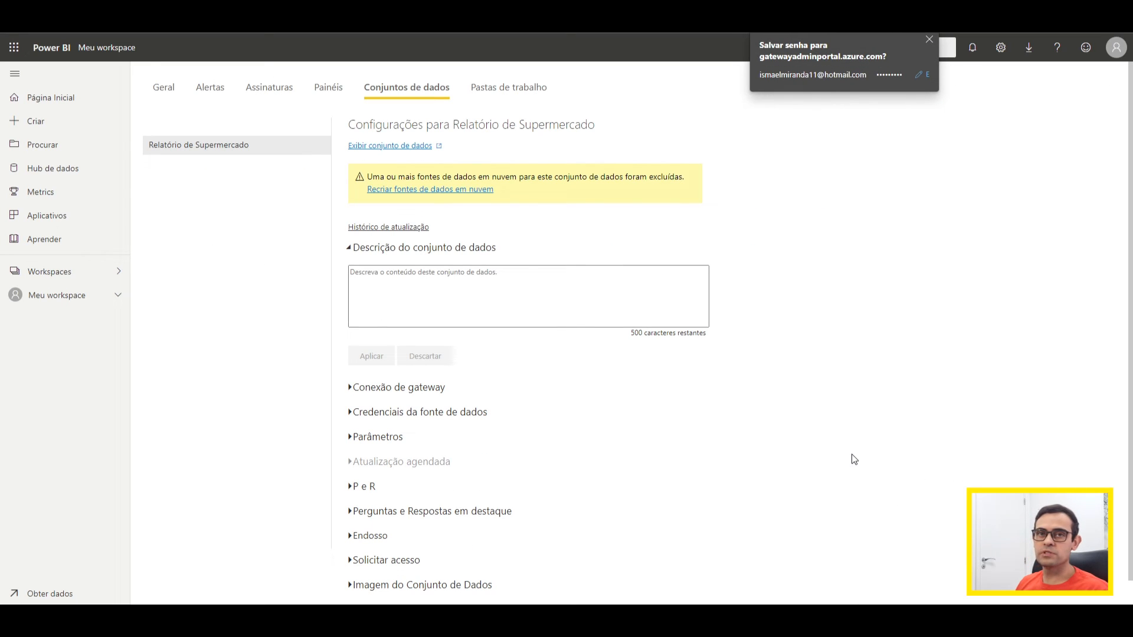
{"action": "left_click", "coordinate": [927, 41]}
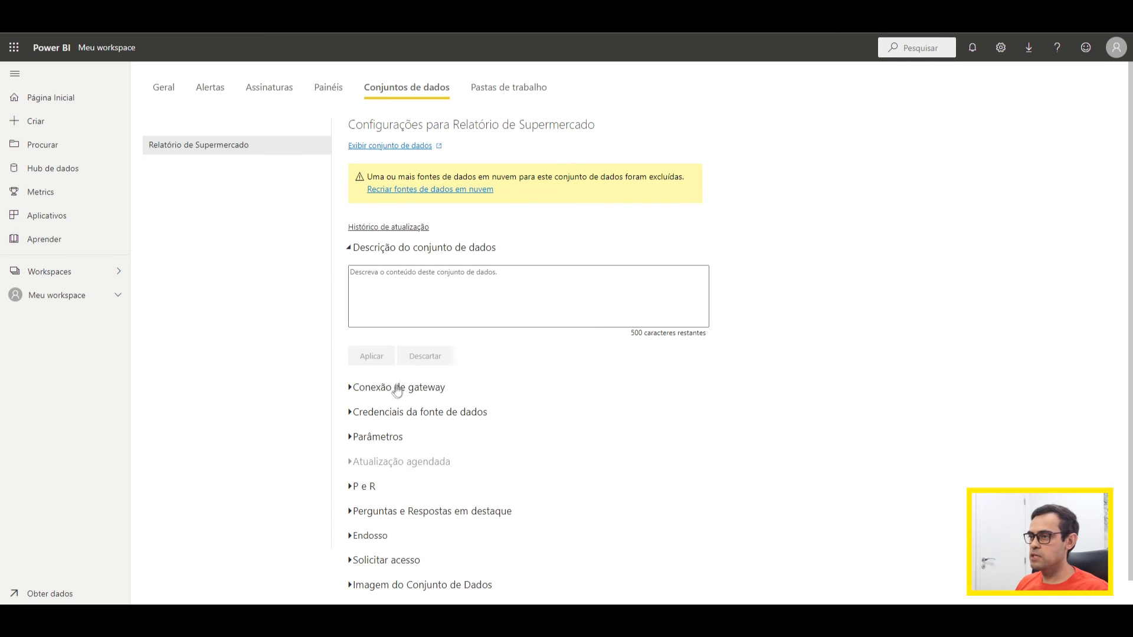
Step: In the dataset's gateway connection, map the supermercado.xlsx source to Dados do Supermercado and apply the change
{"action": "left_click", "coordinate": [352, 390]}
{"action": "scroll", "coordinate": [421, 400], "scroll_direction": "down", "scroll_amount": 3}
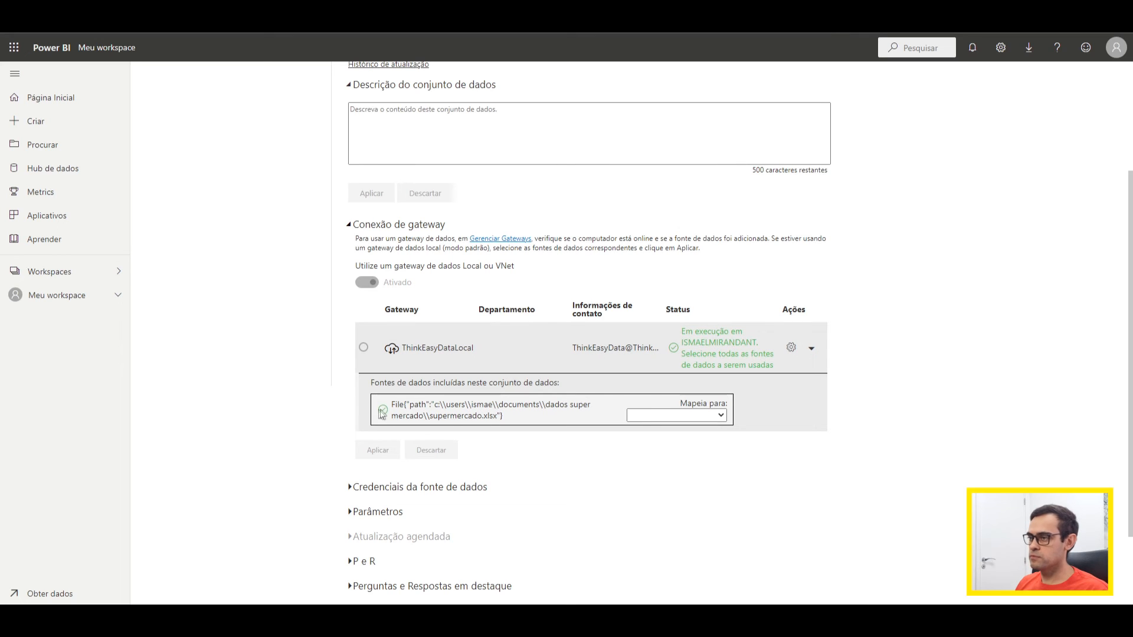
{"action": "left_click", "coordinate": [722, 414]}
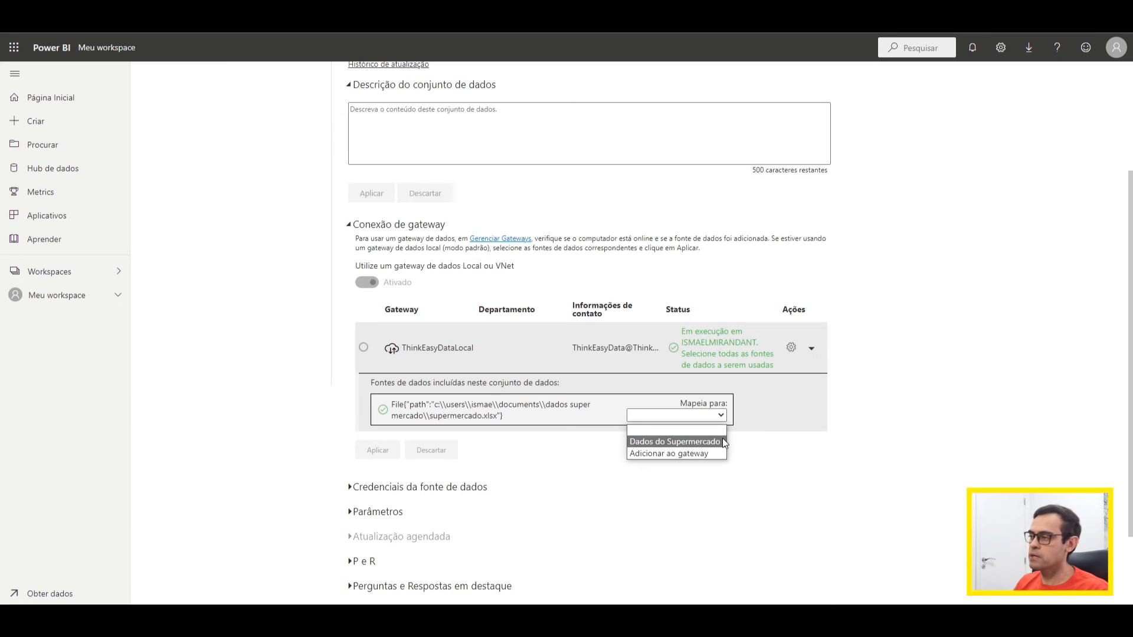
{"action": "left_click", "coordinate": [707, 443]}
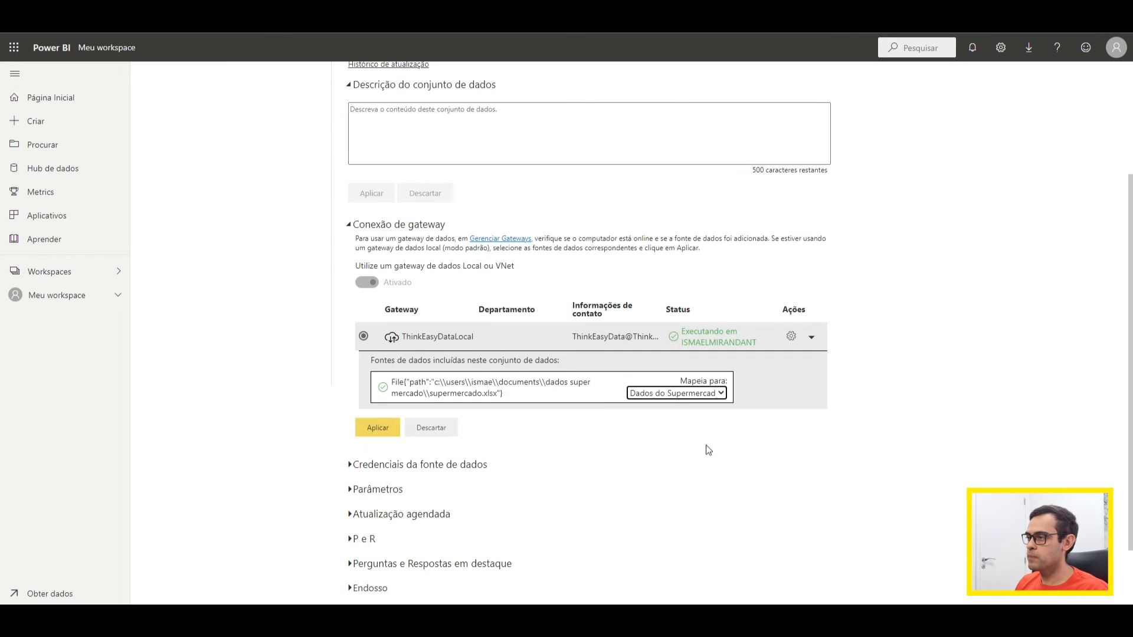
{"action": "left_click", "coordinate": [375, 430]}
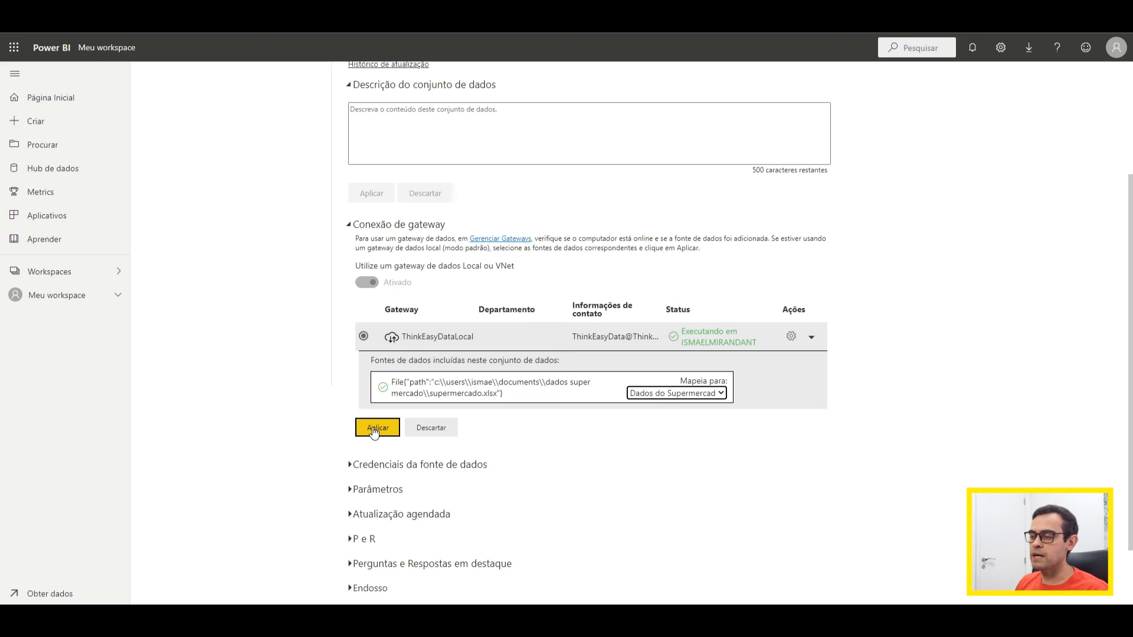
{"action": "scroll", "coordinate": [374, 432], "scroll_direction": "down", "scroll_amount": 1}
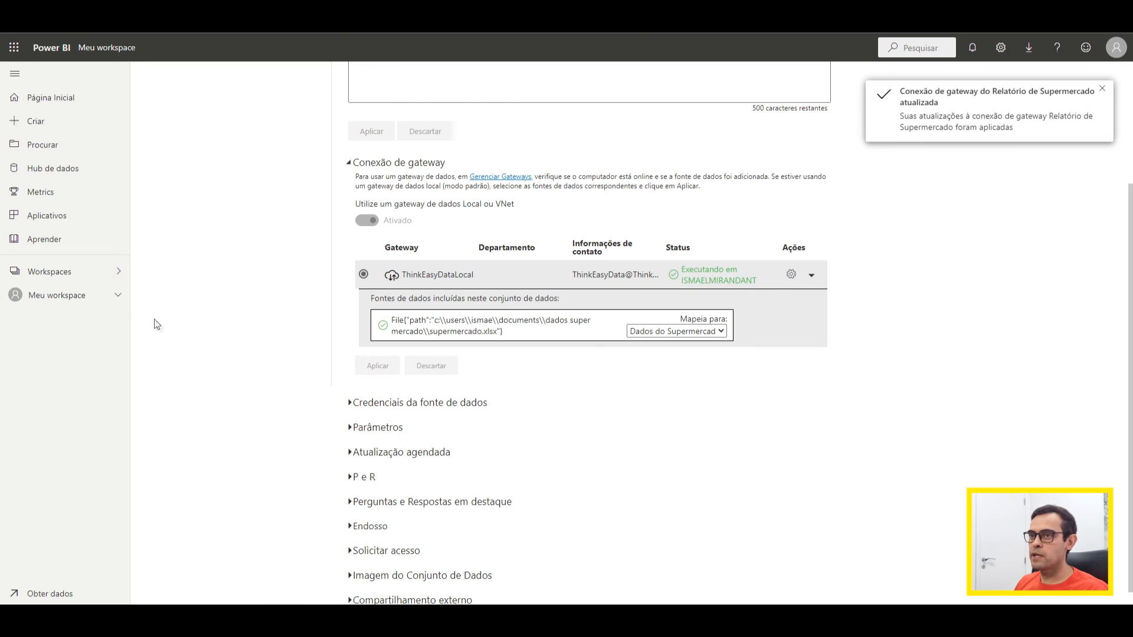
Step: Return to Meu workspace, refresh the Relatório de Supermercado dataset immediately and check its last updated time
{"action": "left_click", "coordinate": [83, 299]}
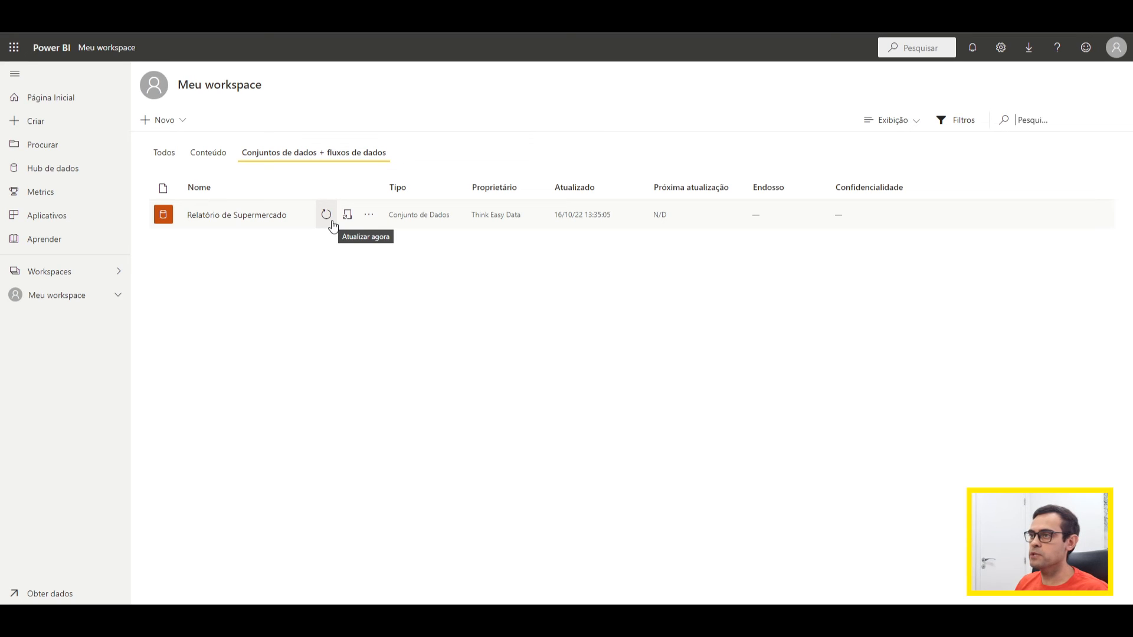
{"action": "left_click", "coordinate": [326, 215]}
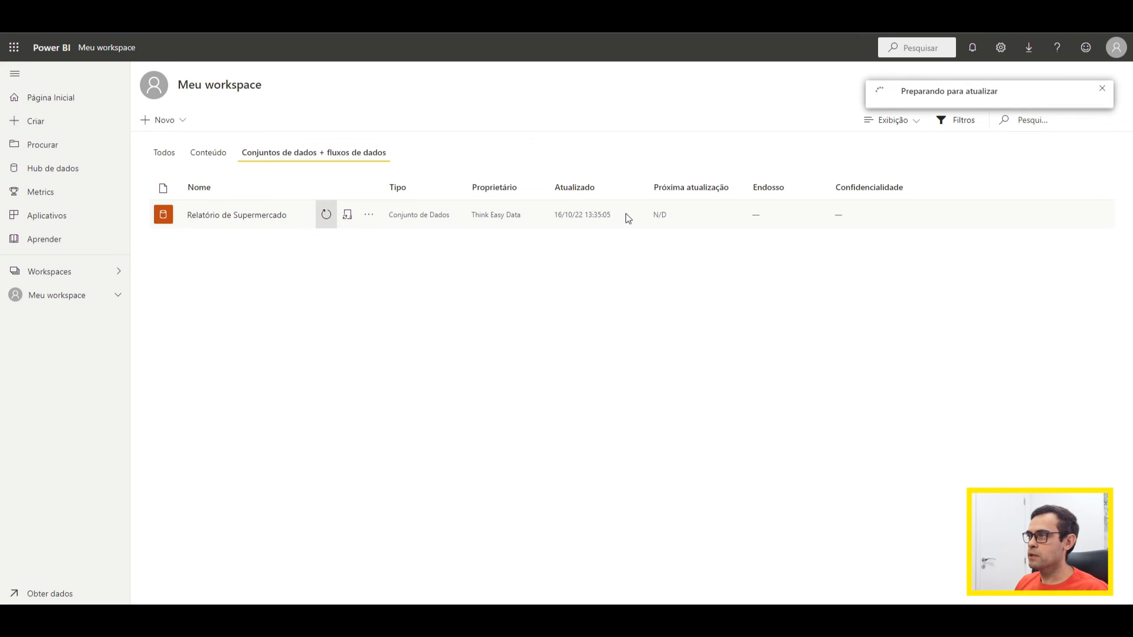
{"action": "left_click_drag", "start_coordinate": [559, 215], "coordinate": [634, 219]}
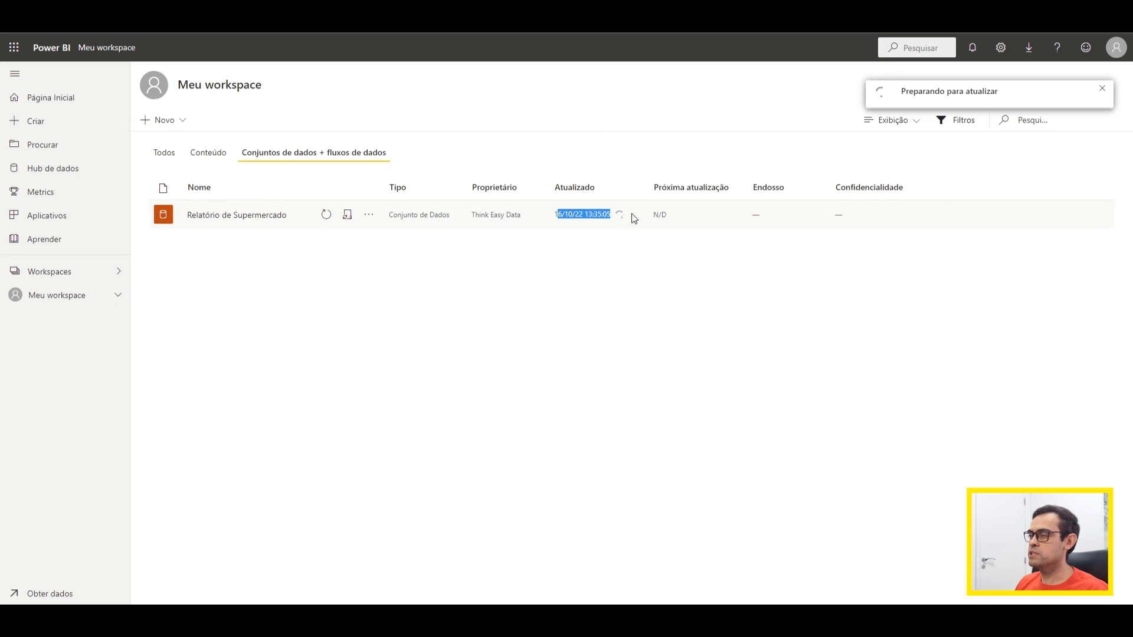
{"action": "left_click", "coordinate": [718, 265]}
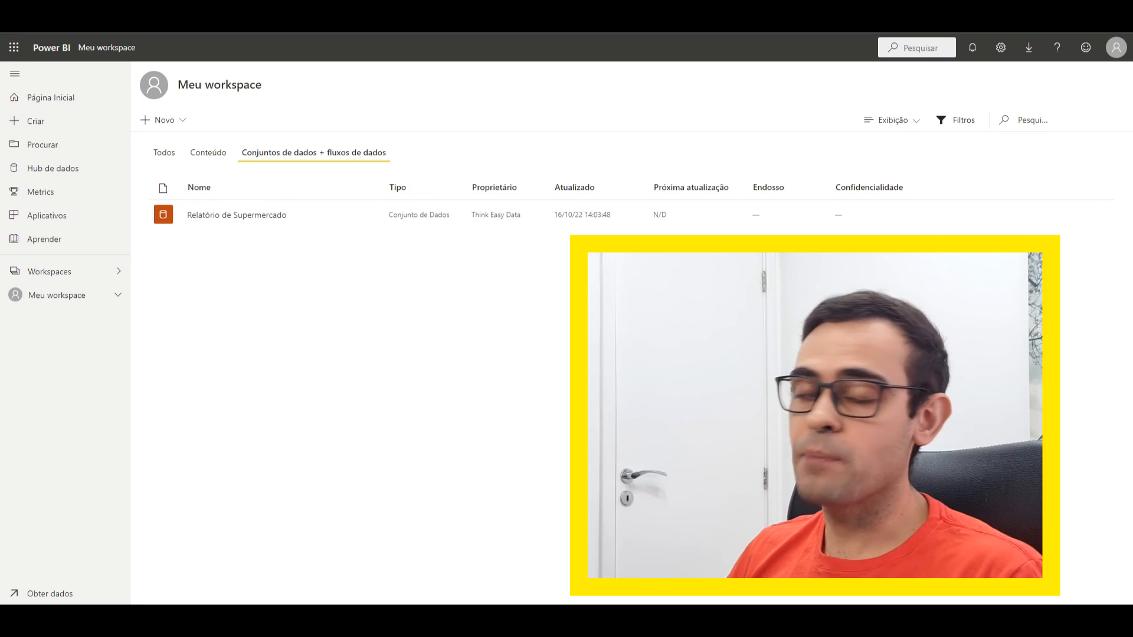
{"action": "left_click_drag", "start_coordinate": [558, 214], "coordinate": [627, 220]}
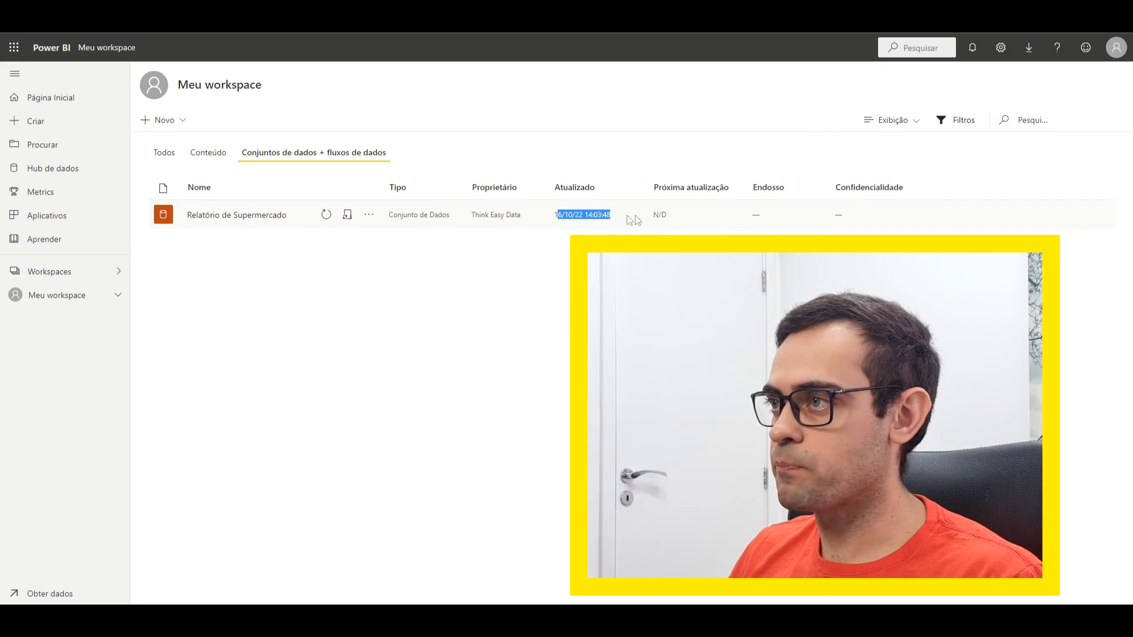
{"action": "left_click", "coordinate": [578, 237]}
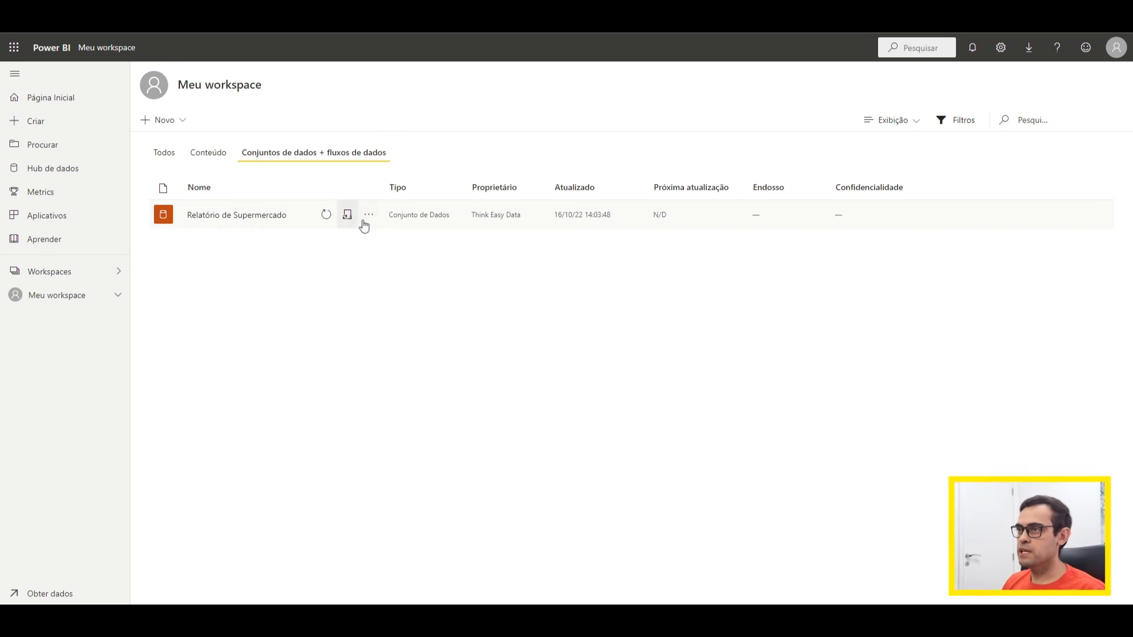
Step: Open the Relatório de Supermercado dataset's settings and review its refresh history, including type, start and end times and status
{"action": "left_click", "coordinate": [369, 215]}
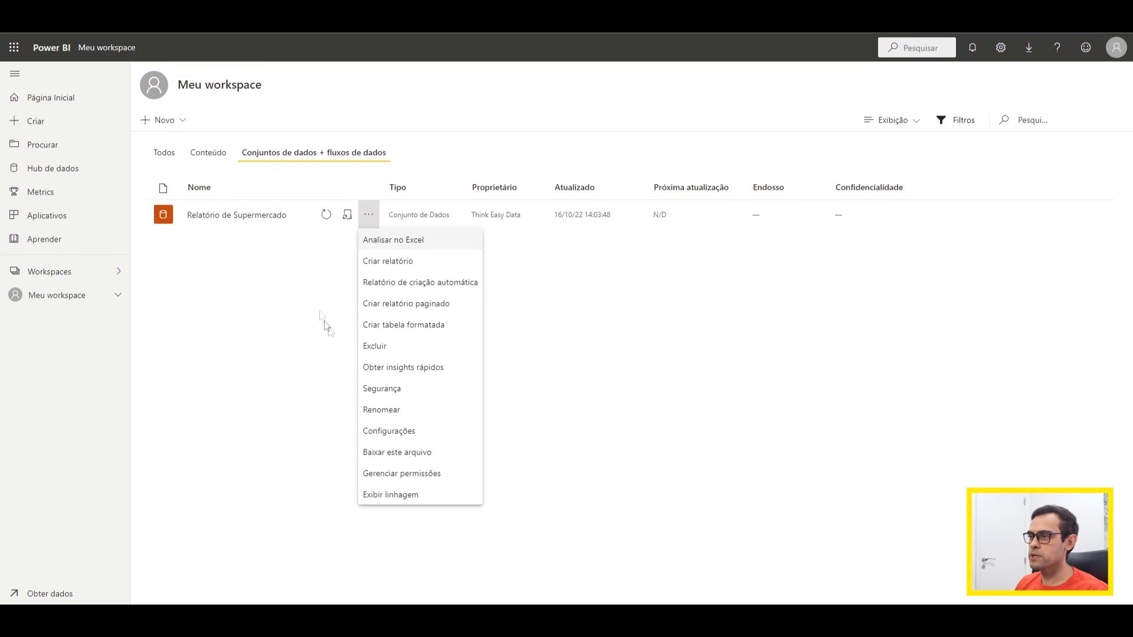
{"action": "left_click", "coordinate": [406, 432]}
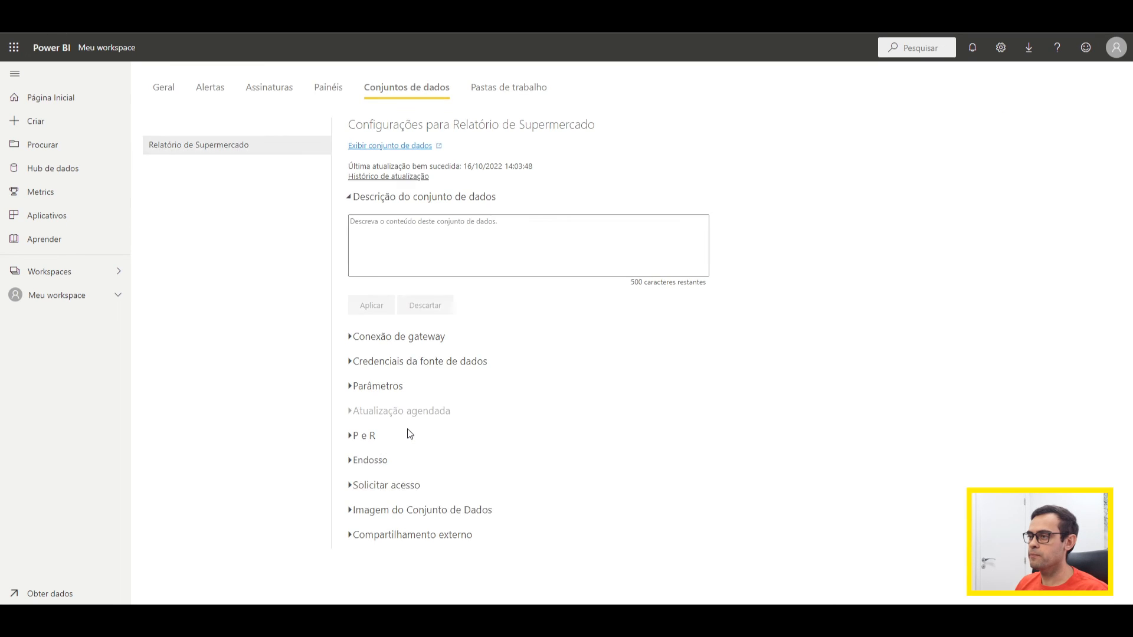
{"action": "left_click", "coordinate": [399, 177]}
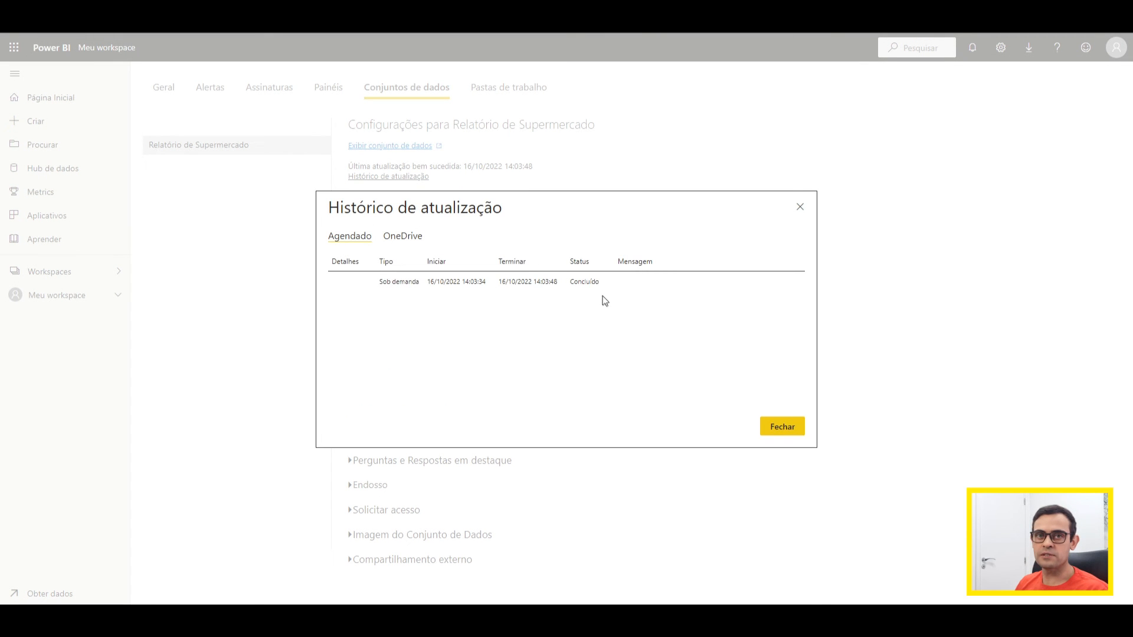
{"action": "left_click_drag", "start_coordinate": [387, 282], "coordinate": [462, 282]}
{"action": "left_click", "coordinate": [440, 297]}
{"action": "left_click_drag", "start_coordinate": [537, 282], "coordinate": [563, 283]}
{"action": "left_click", "coordinate": [559, 288]}
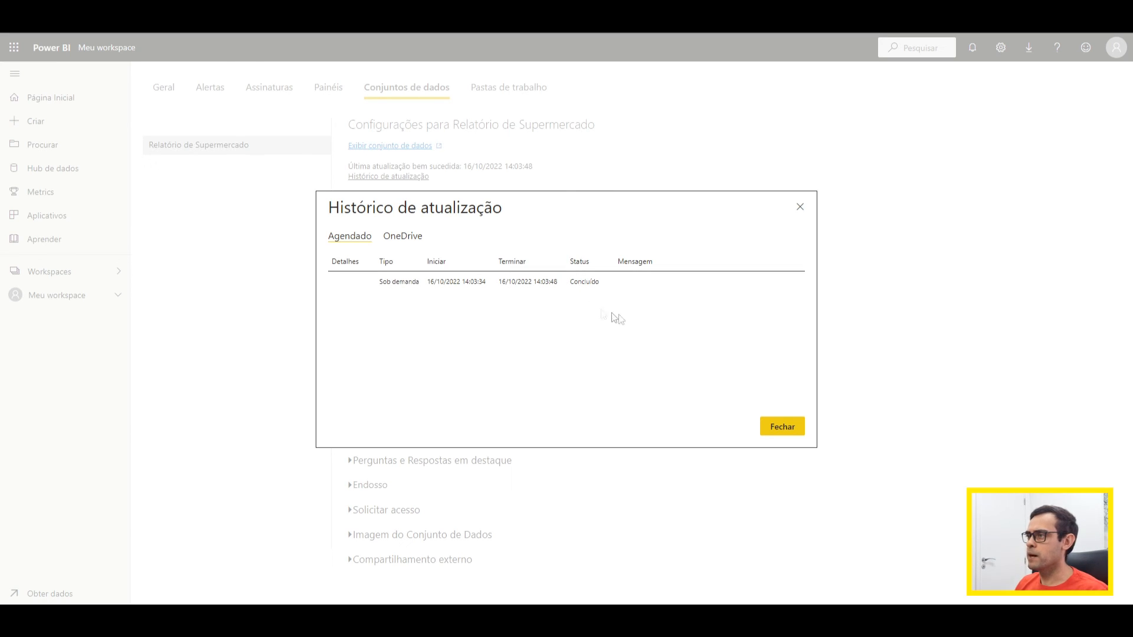
{"action": "left_click", "coordinate": [780, 427]}
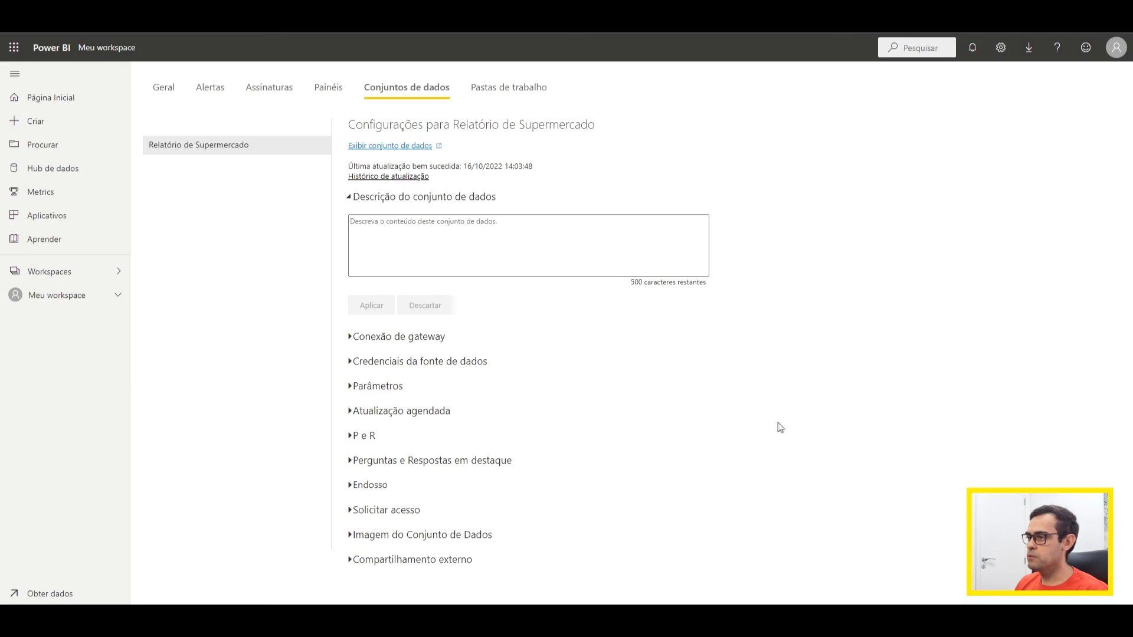
Step: Turn on scheduled refresh for the dataset with a weekly frequency (Semanalmente), leaving out Domingo and Sábado
{"action": "left_click", "coordinate": [350, 414]}
{"action": "scroll", "coordinate": [440, 402], "scroll_direction": "down", "scroll_amount": 3}
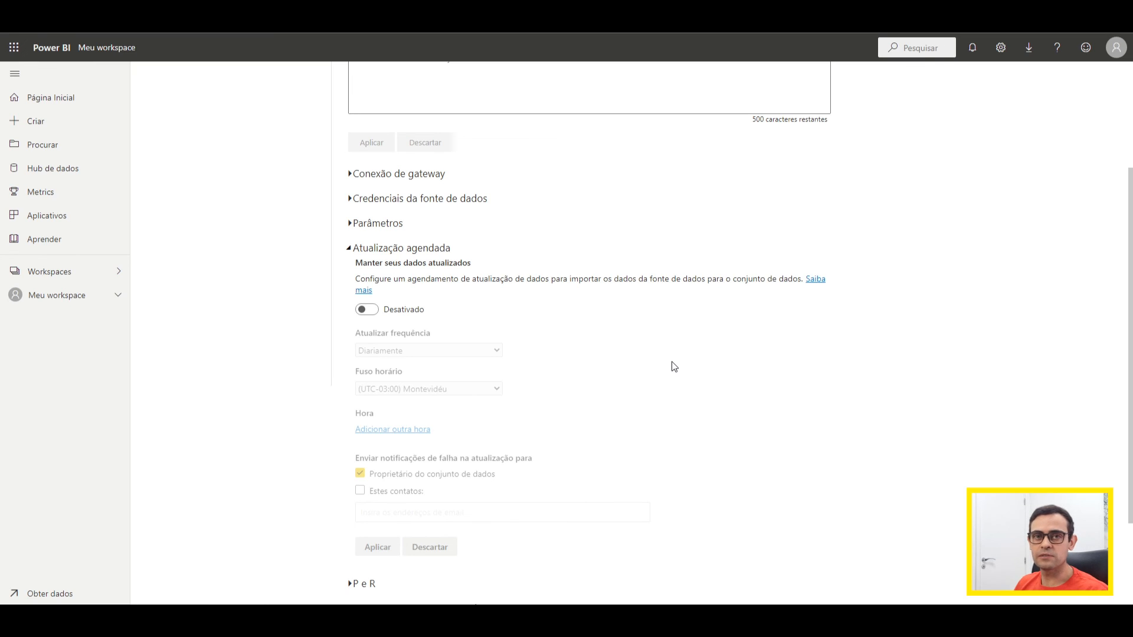
{"action": "left_click", "coordinate": [373, 312]}
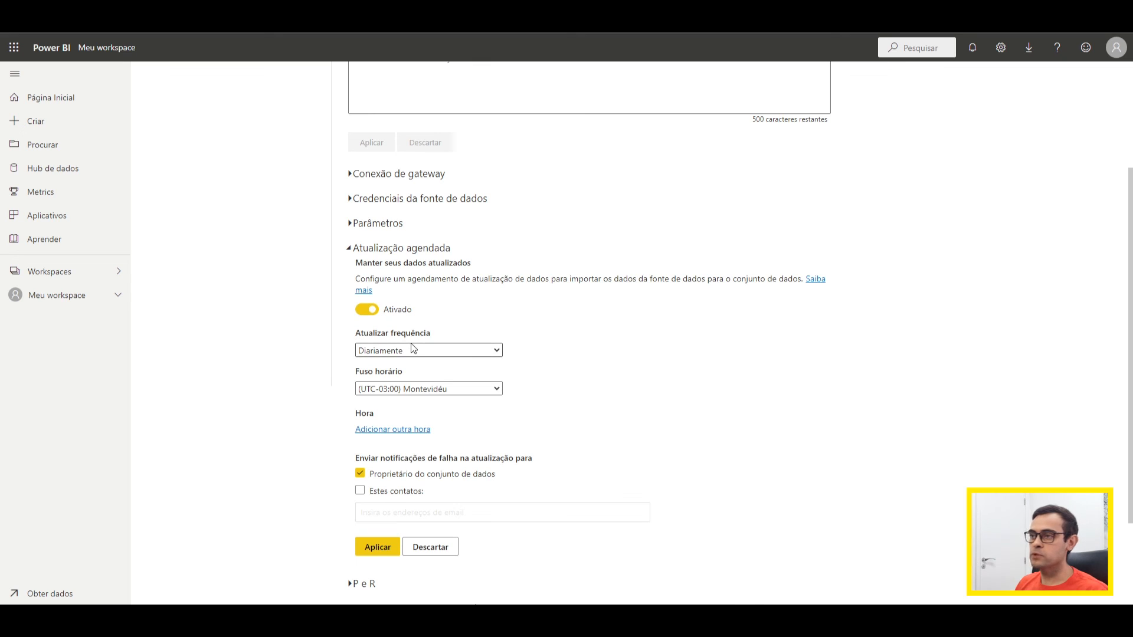
{"action": "left_click", "coordinate": [484, 354]}
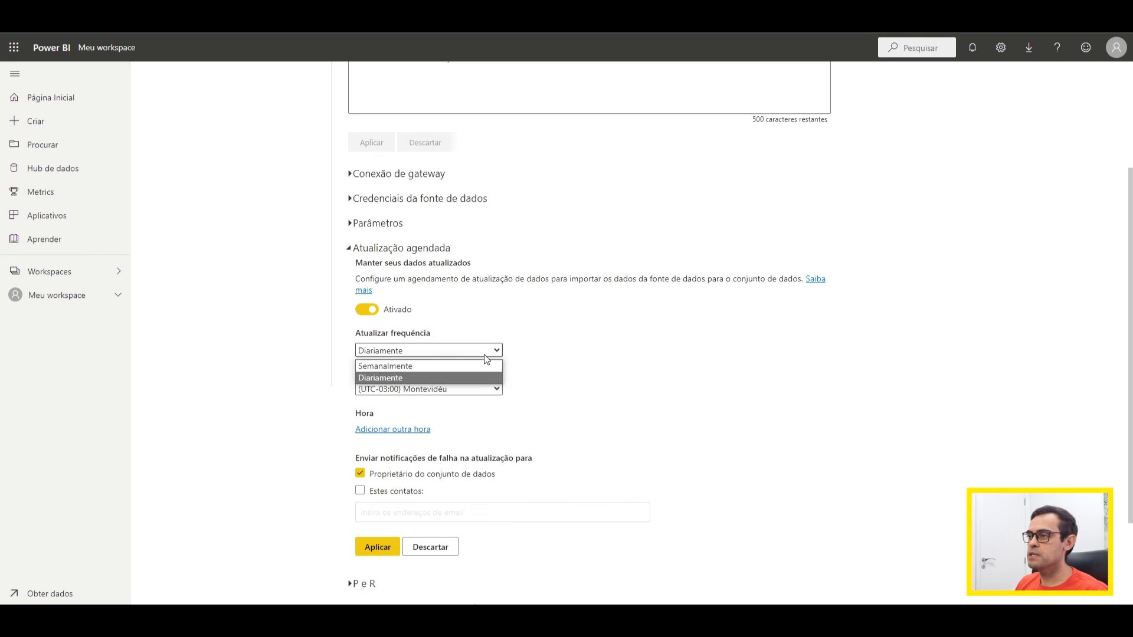
{"action": "left_click", "coordinate": [412, 366]}
{"action": "scroll", "coordinate": [412, 363], "scroll_direction": "down", "scroll_amount": 3}
{"action": "left_click", "coordinate": [390, 250]}
{"action": "left_click", "coordinate": [380, 357]}
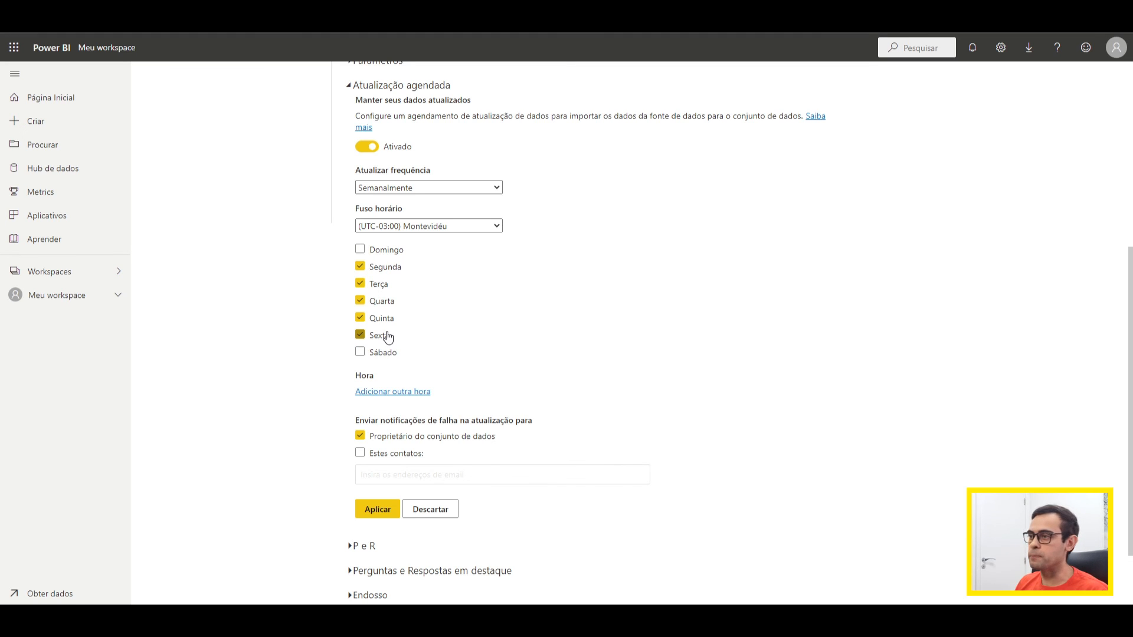
Step: Set the scheduled refresh time zone to (UTC-03:00) Brasília
{"action": "left_click_drag", "start_coordinate": [406, 210], "coordinate": [368, 210]}
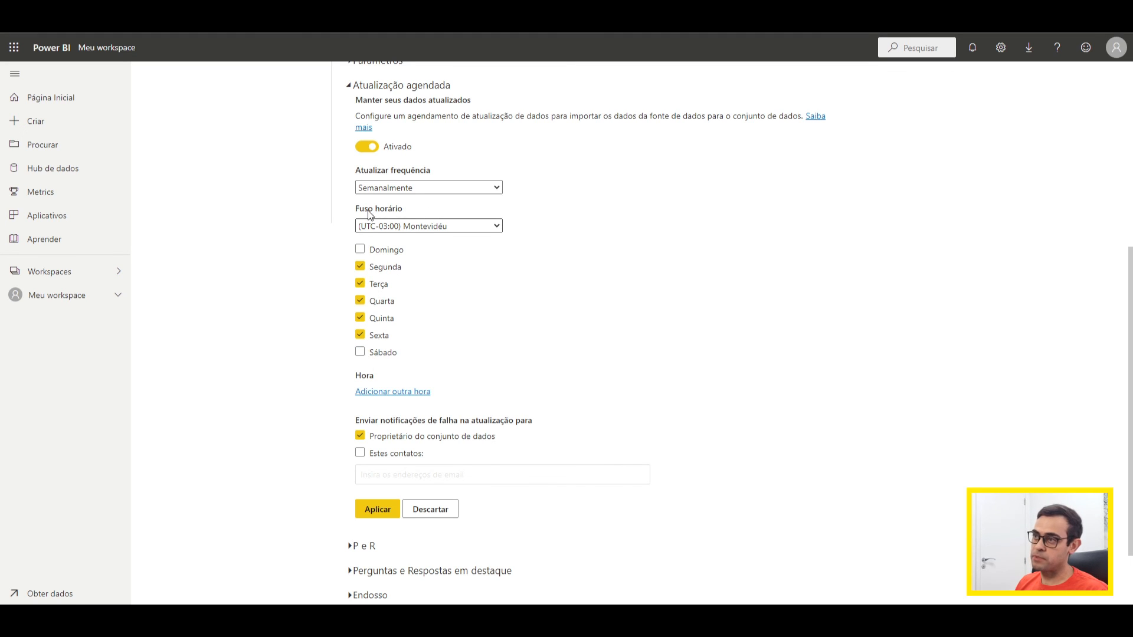
{"action": "left_click", "coordinate": [423, 227]}
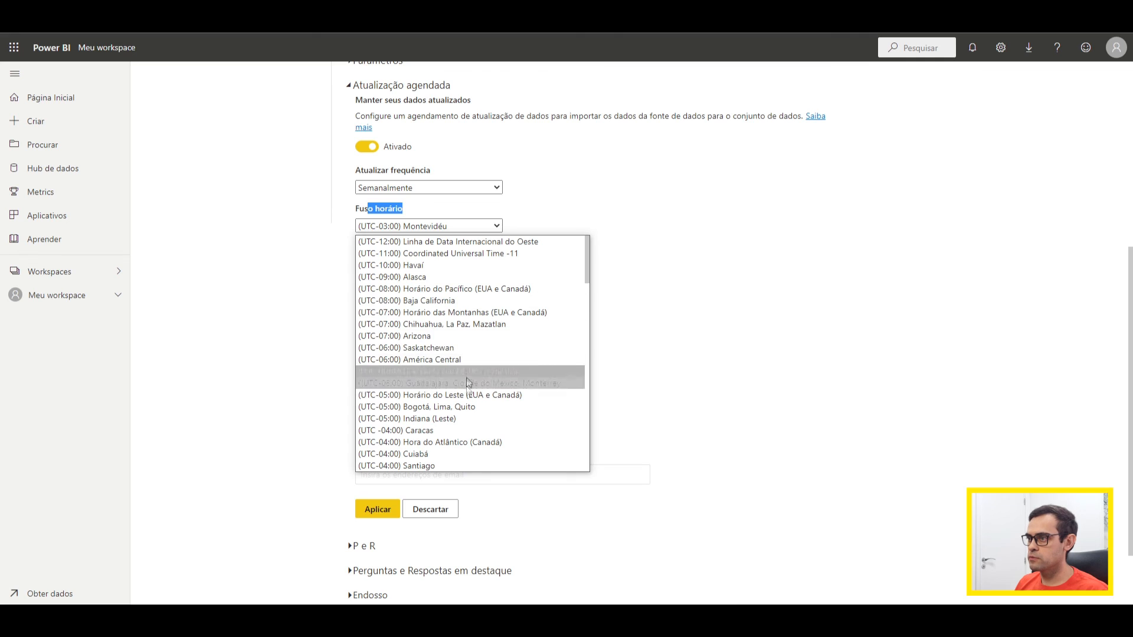
{"action": "scroll", "coordinate": [454, 422], "scroll_direction": "down", "scroll_amount": 2}
{"action": "left_click", "coordinate": [448, 442]}
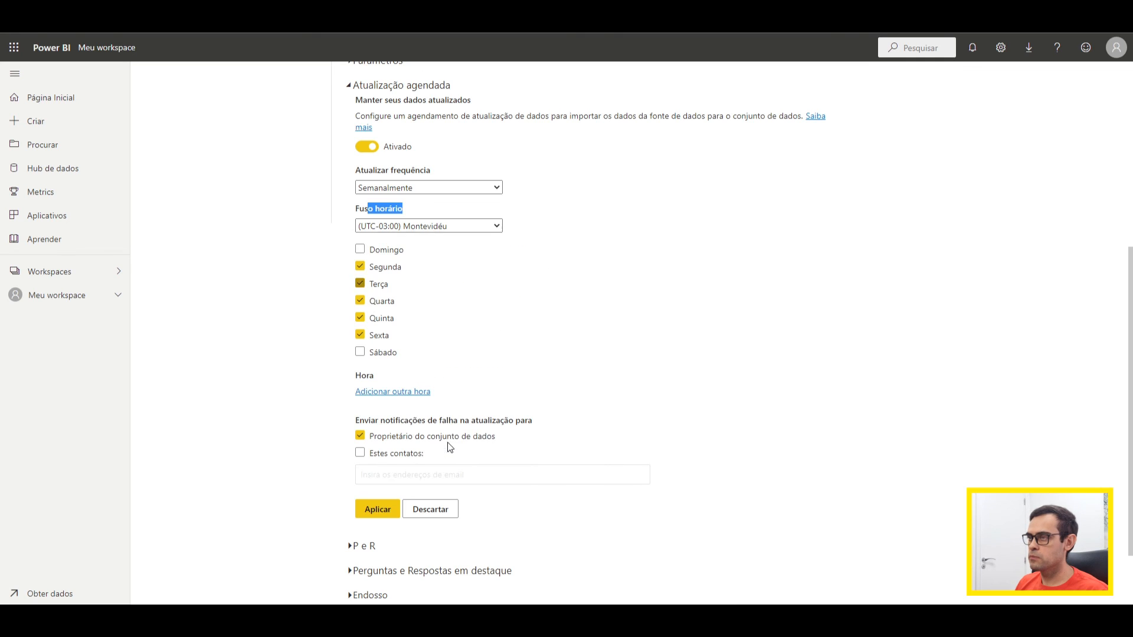
Step: Add a scheduled refresh time of 12:00 PM
{"action": "left_click_drag", "start_coordinate": [348, 379], "coordinate": [379, 379]}
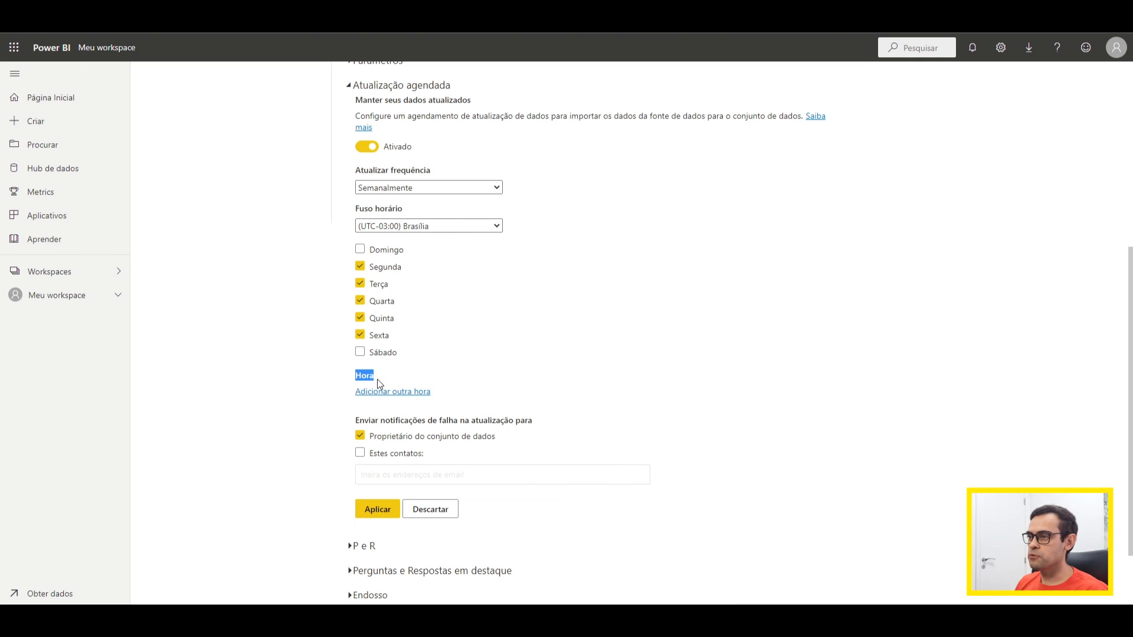
{"action": "left_click", "coordinate": [381, 378]}
{"action": "scroll", "coordinate": [381, 378], "scroll_direction": "down", "scroll_amount": 1}
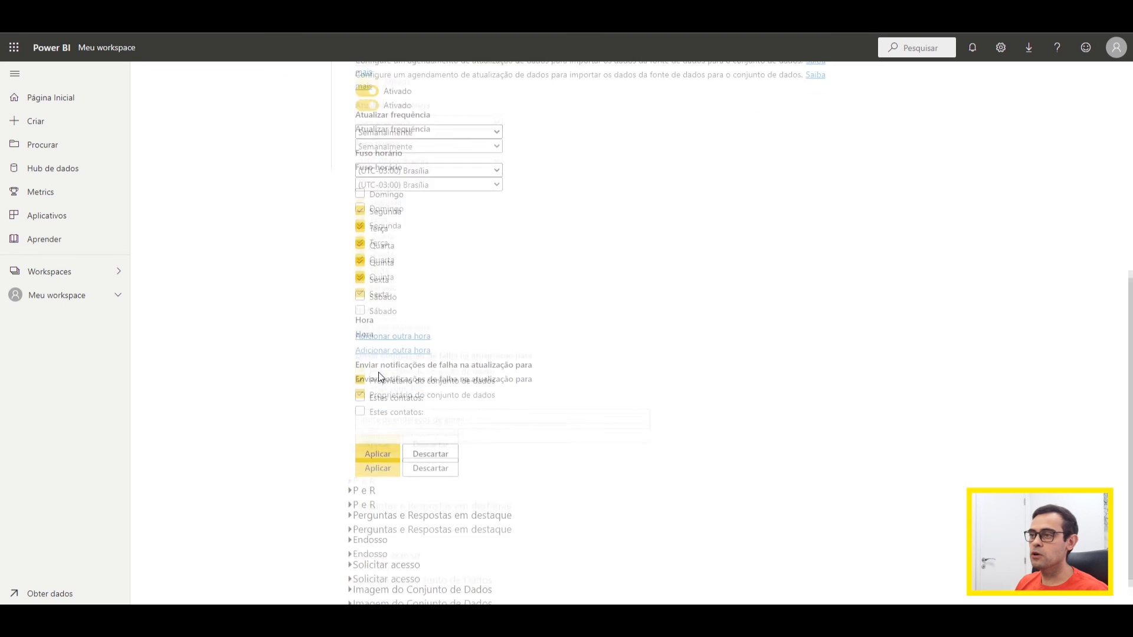
{"action": "scroll", "coordinate": [415, 354], "scroll_direction": "up", "scroll_amount": 3}
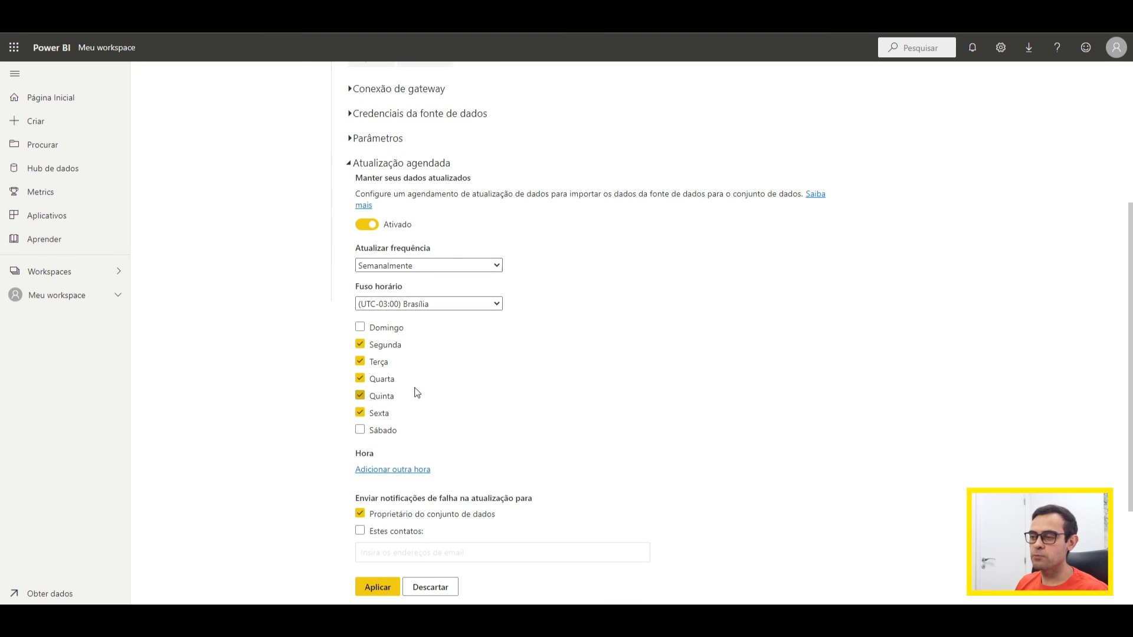
{"action": "scroll", "coordinate": [416, 395], "scroll_direction": "down", "scroll_amount": 3}
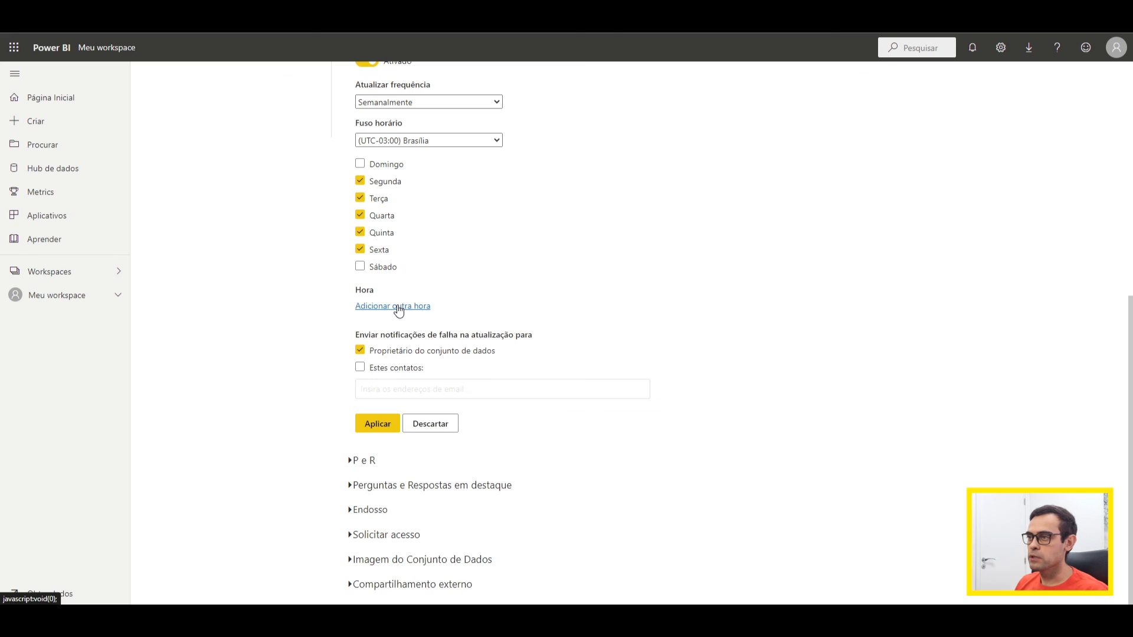
{"action": "left_click", "coordinate": [398, 307]}
{"action": "left_click", "coordinate": [376, 308]}
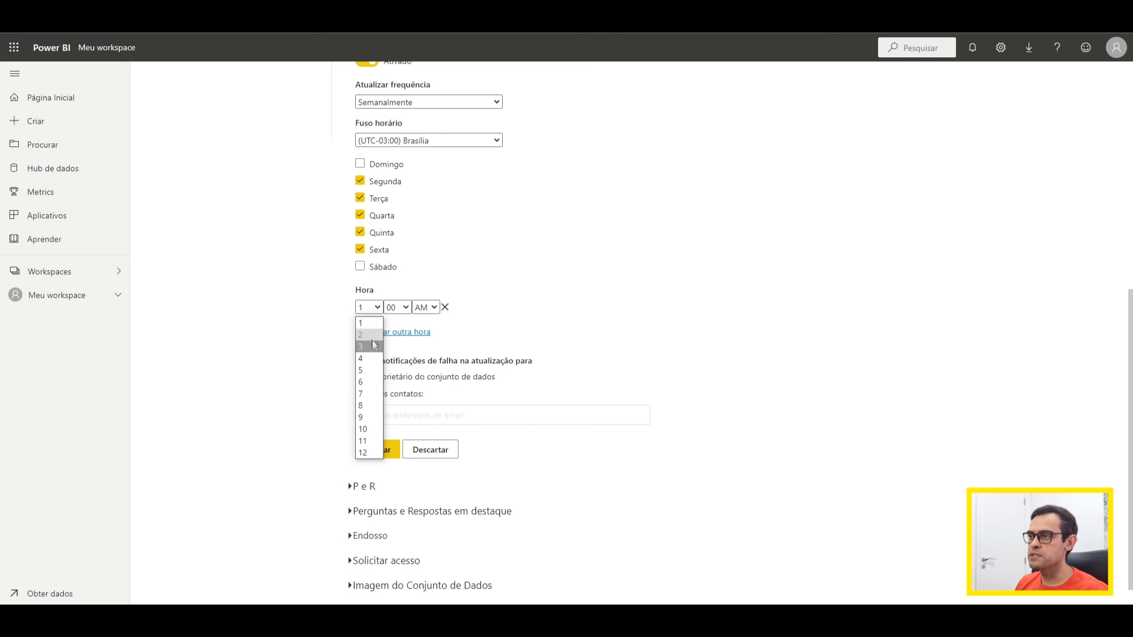
{"action": "left_click", "coordinate": [406, 308]}
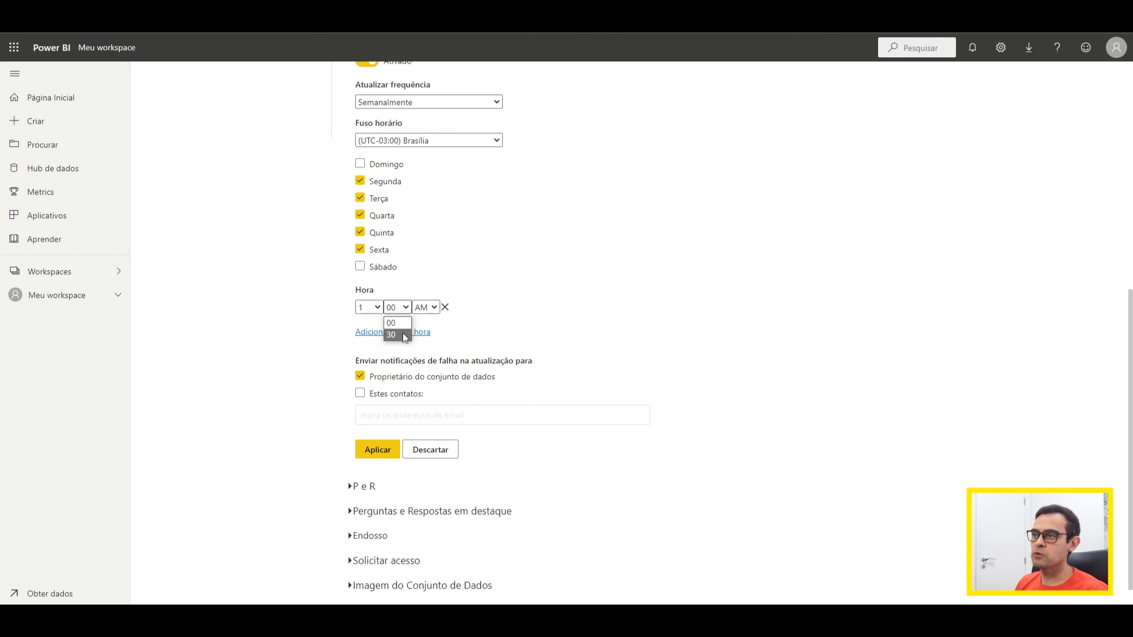
{"action": "left_click", "coordinate": [377, 307]}
{"action": "left_click", "coordinate": [364, 453]}
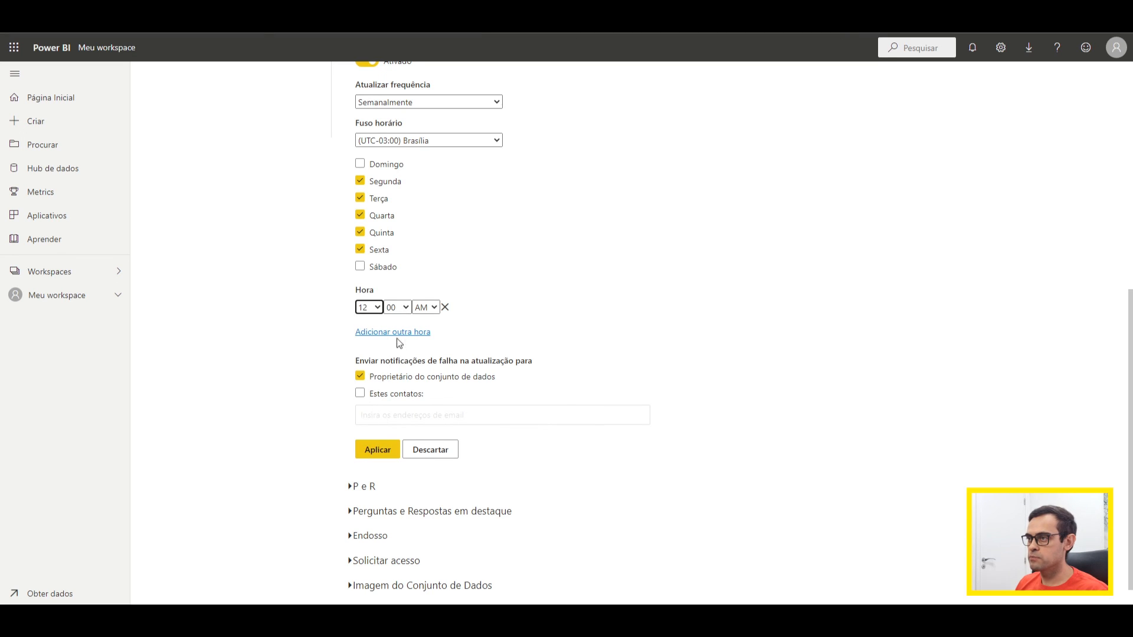
{"action": "left_click", "coordinate": [421, 308]}
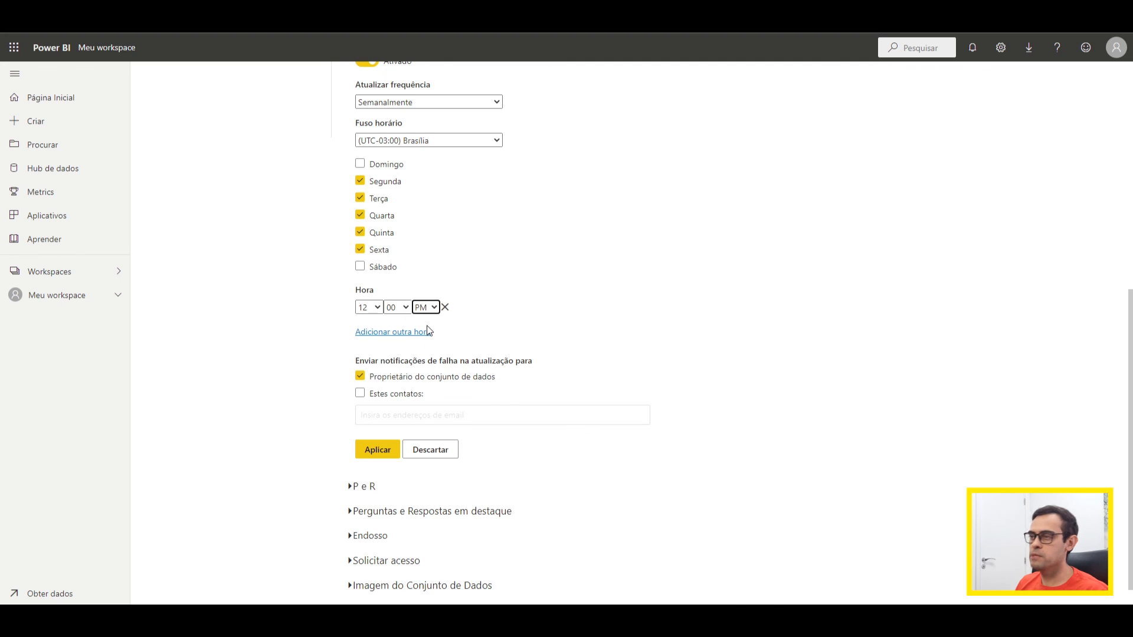
Step: Add a second scheduled refresh time of 3:00 PM and apply the refresh schedule
{"action": "left_click", "coordinate": [396, 334]}
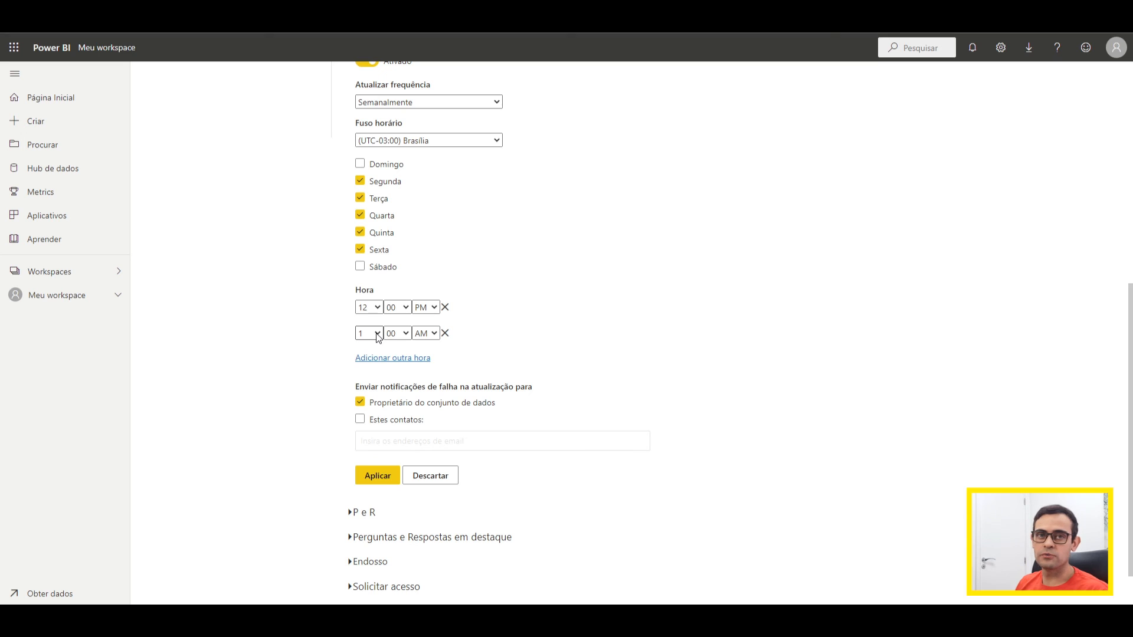
{"action": "left_click", "coordinate": [378, 334]}
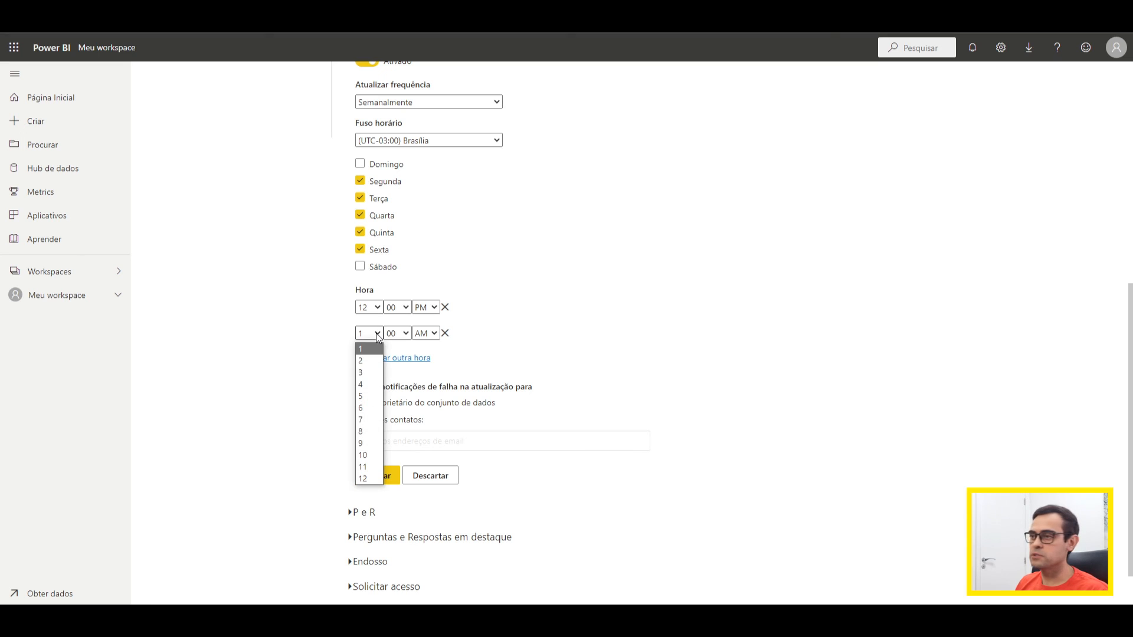
{"action": "left_click", "coordinate": [367, 373]}
{"action": "left_click", "coordinate": [426, 334]}
{"action": "left_click", "coordinate": [423, 359]}
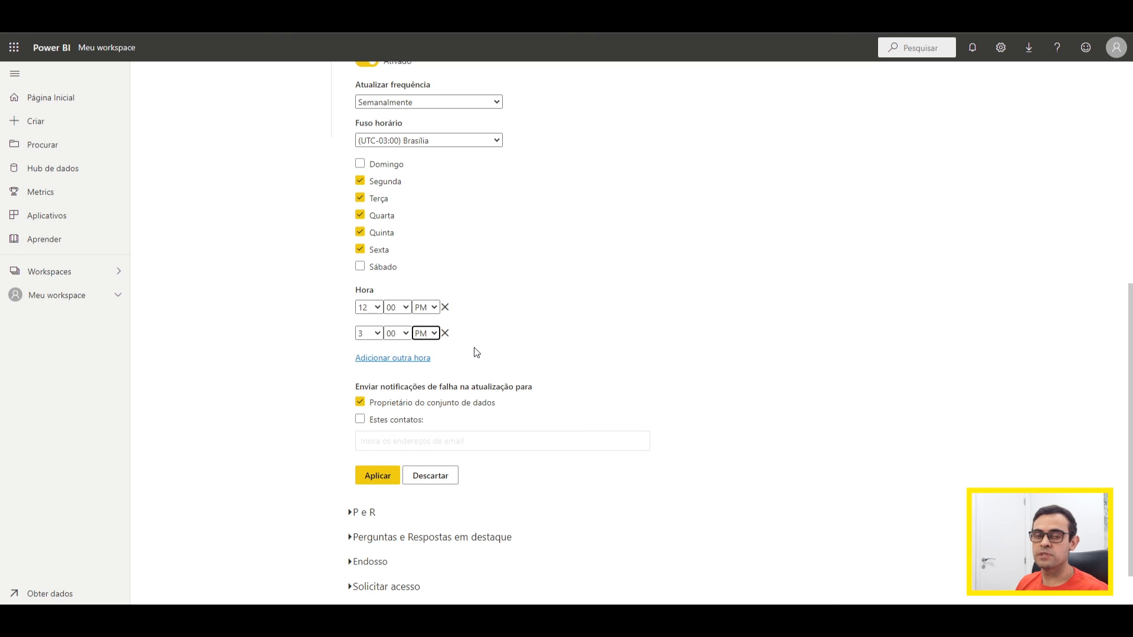
{"action": "left_click", "coordinate": [385, 481]}
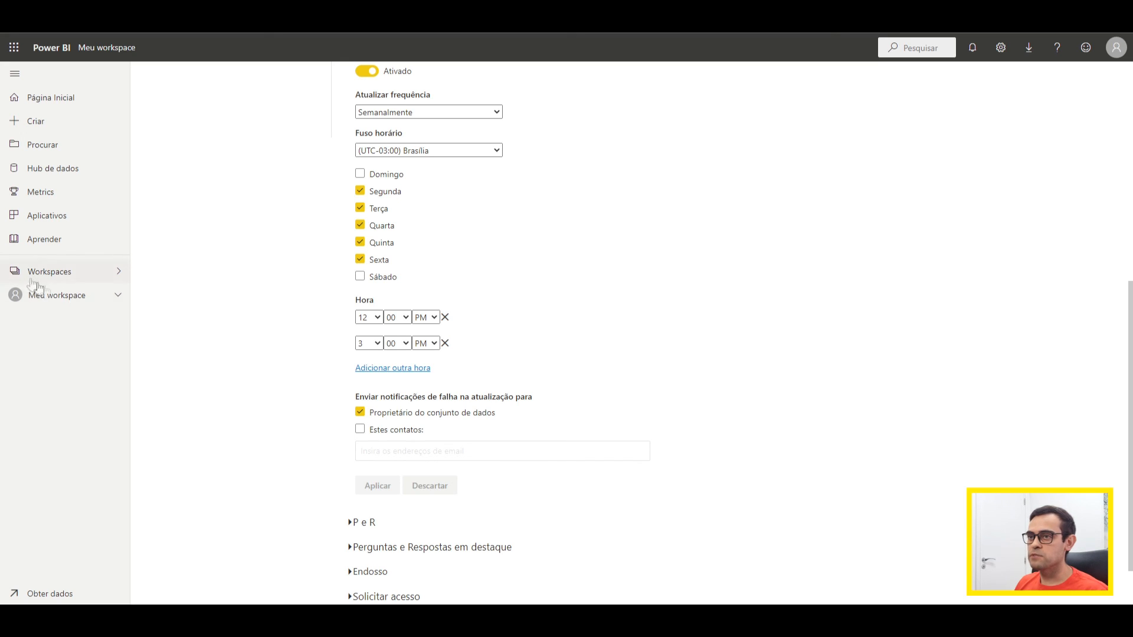
Step: Return to Meu workspace and check the dataset's last updated and next refresh times
{"action": "left_click", "coordinate": [62, 299]}
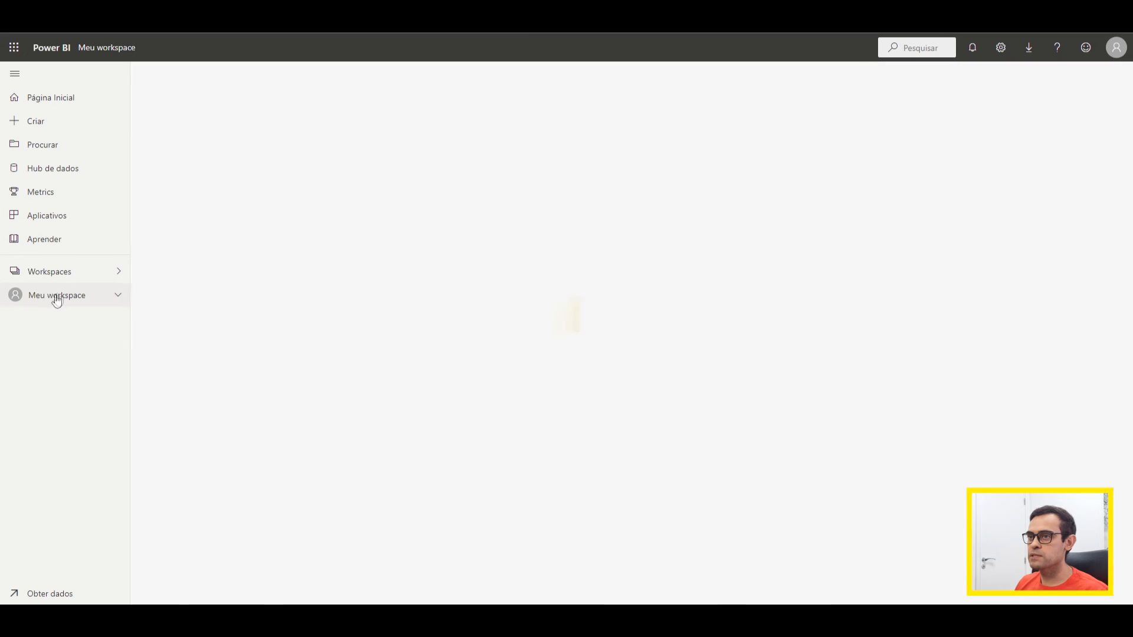
{"action": "left_click_drag", "start_coordinate": [558, 214], "coordinate": [614, 222]}
{"action": "left_click", "coordinate": [678, 213]}
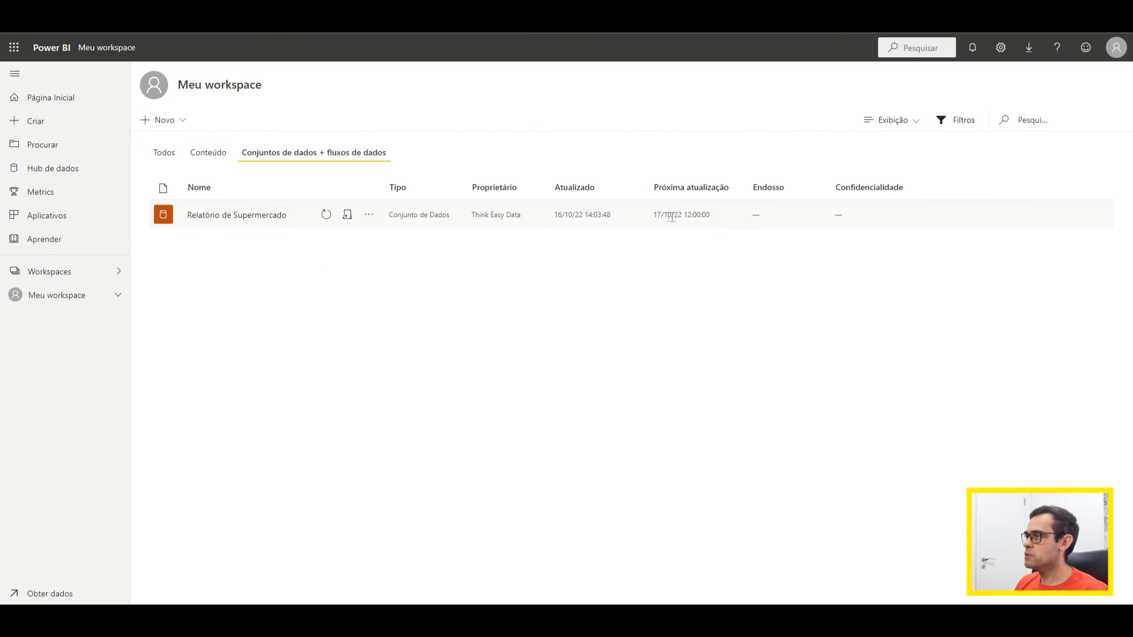
{"action": "left_click_drag", "start_coordinate": [650, 216], "coordinate": [712, 217]}
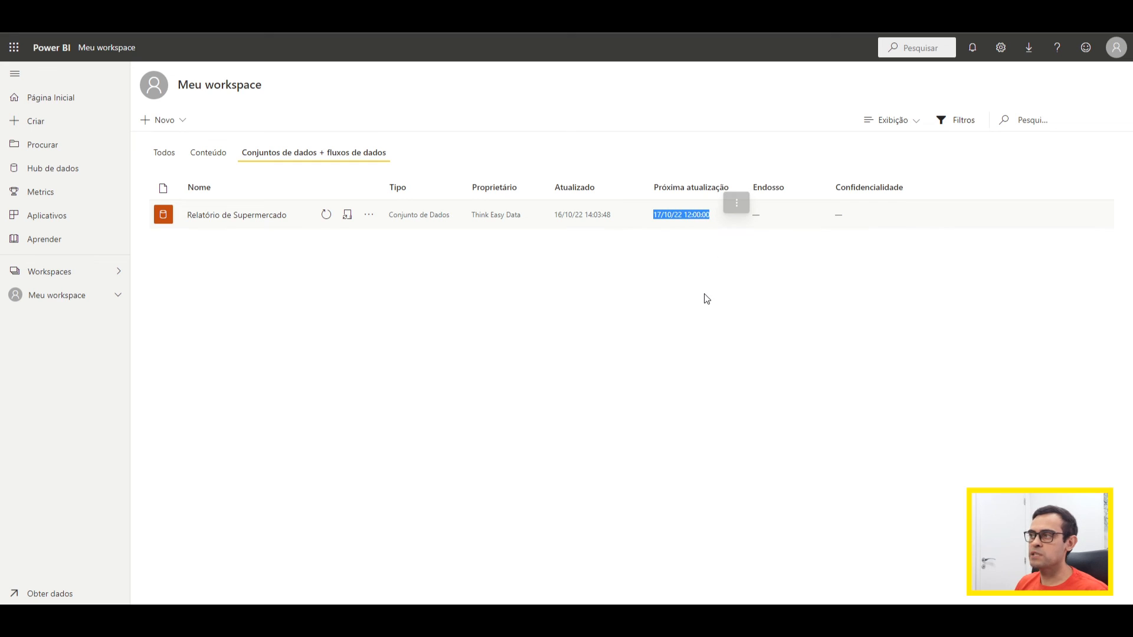